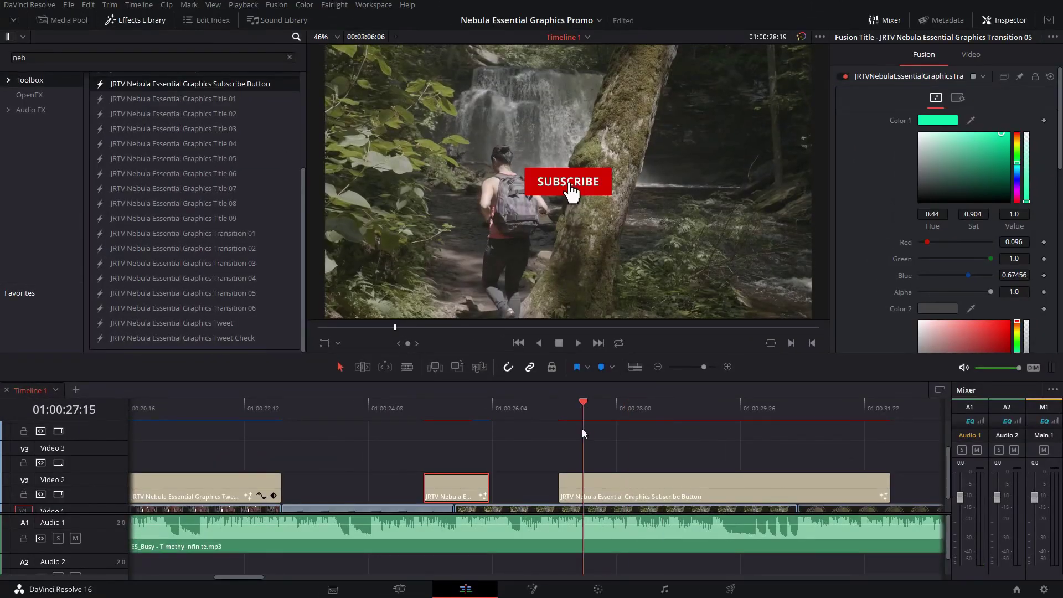
# Shorten the end of the Subscribe Button clip and review it at 01:00:28:09.
pyautogui.press('space')
pyautogui.moveTo(889, 487); pyautogui.dragTo(759, 487)
pyautogui.click(633, 408)
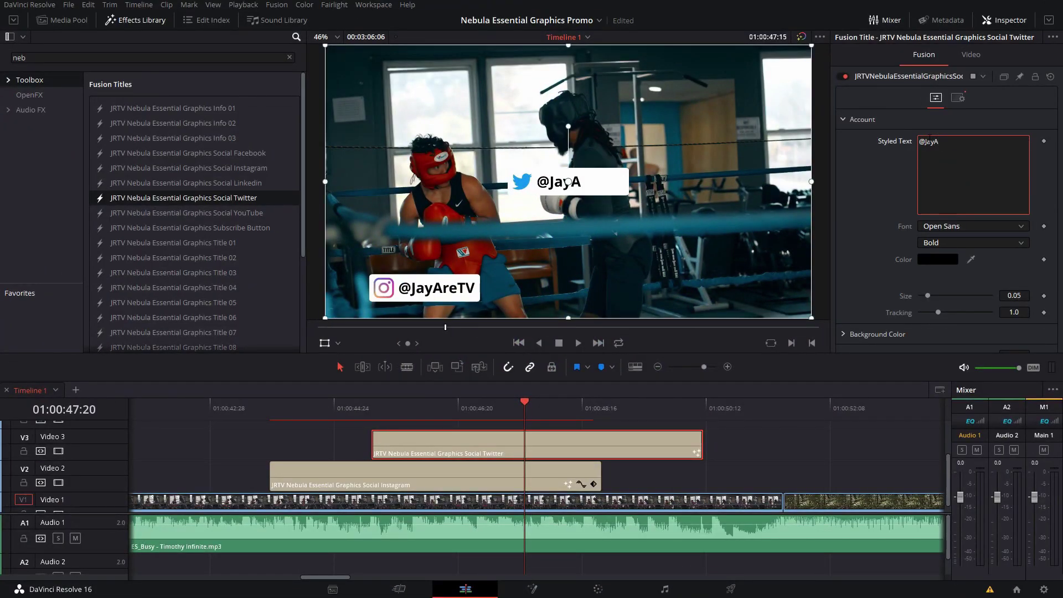
# Move the Twitter title toward the lower right and begin choosing a new Main Title font.
pyautogui.moveTo(606, 211); pyautogui.dragTo(693, 302)
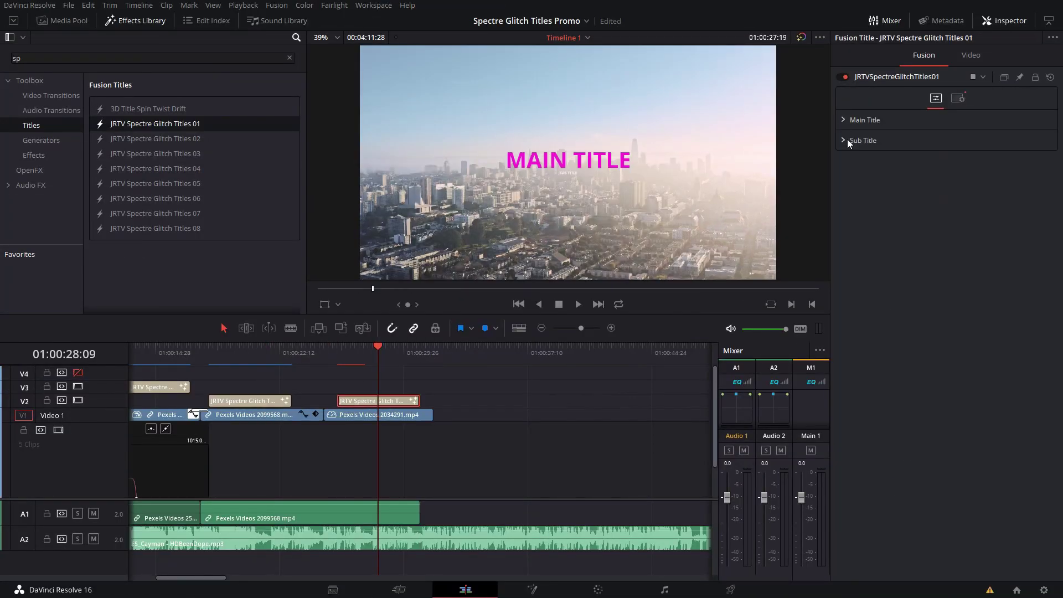
pyautogui.click(848, 138)
pyautogui.click(1022, 209)
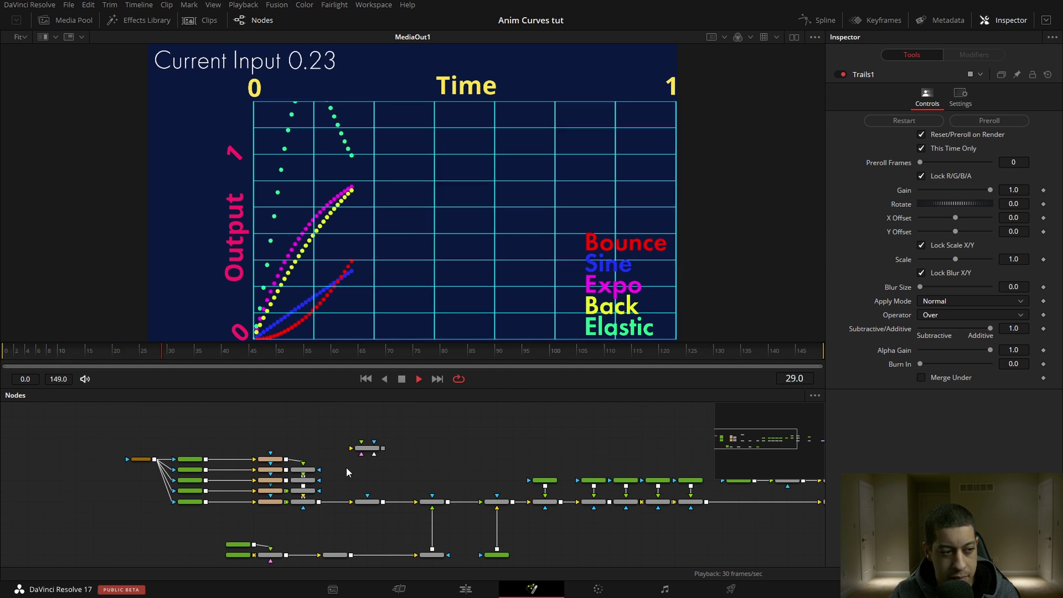
# Inspect CustomTool1, then Transform1, whose Center follows the custom tool's expression.
pyautogui.click(367, 447)
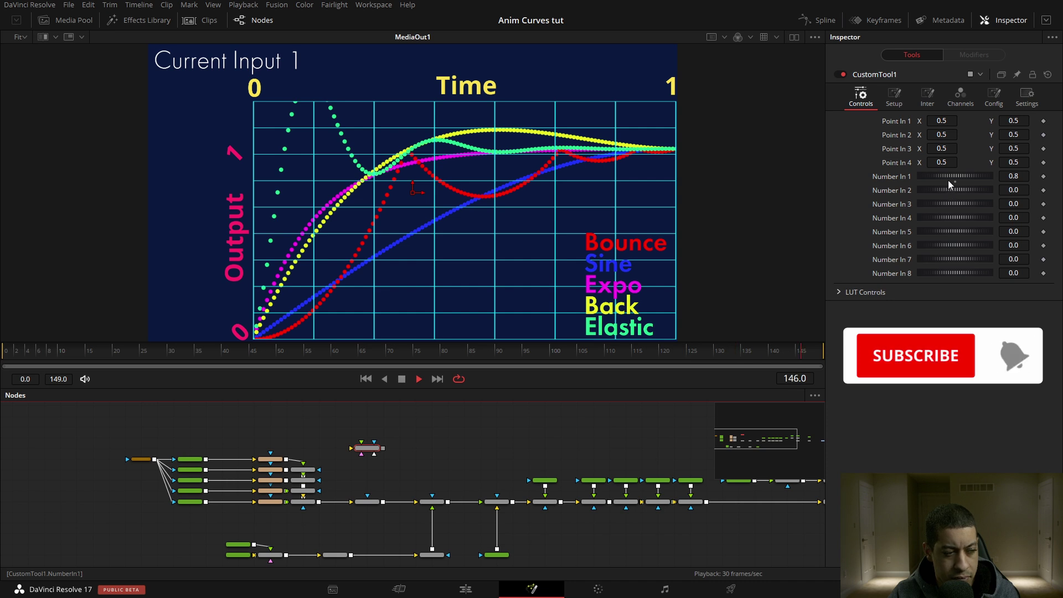
pyautogui.click(270, 459)
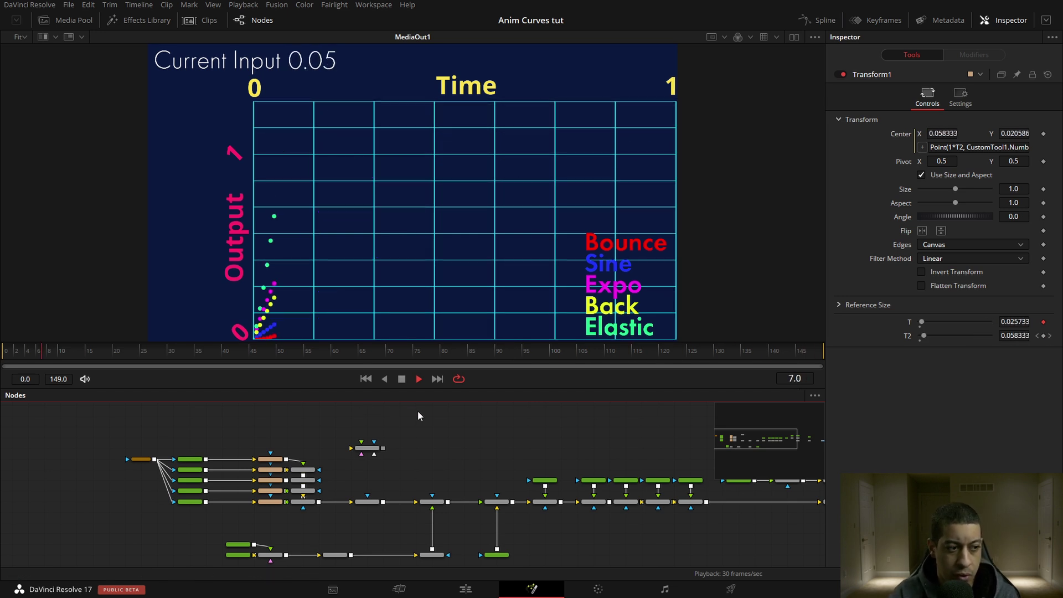
# Add a Bitmap tool to the comp using the 'bit' tool search.
pyautogui.hotkey('shift', 'space')
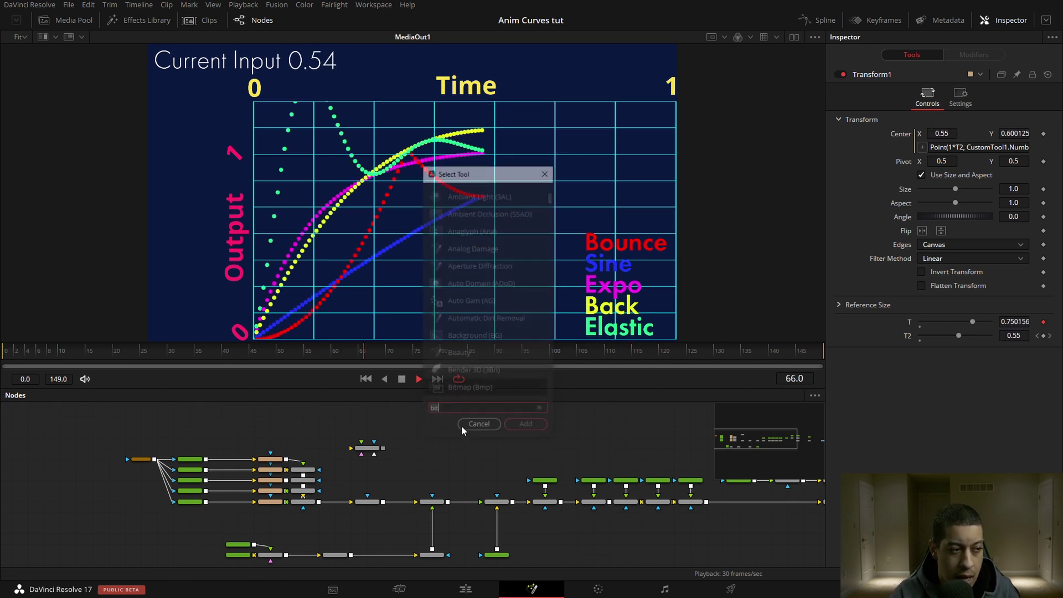
pyautogui.write('bit')
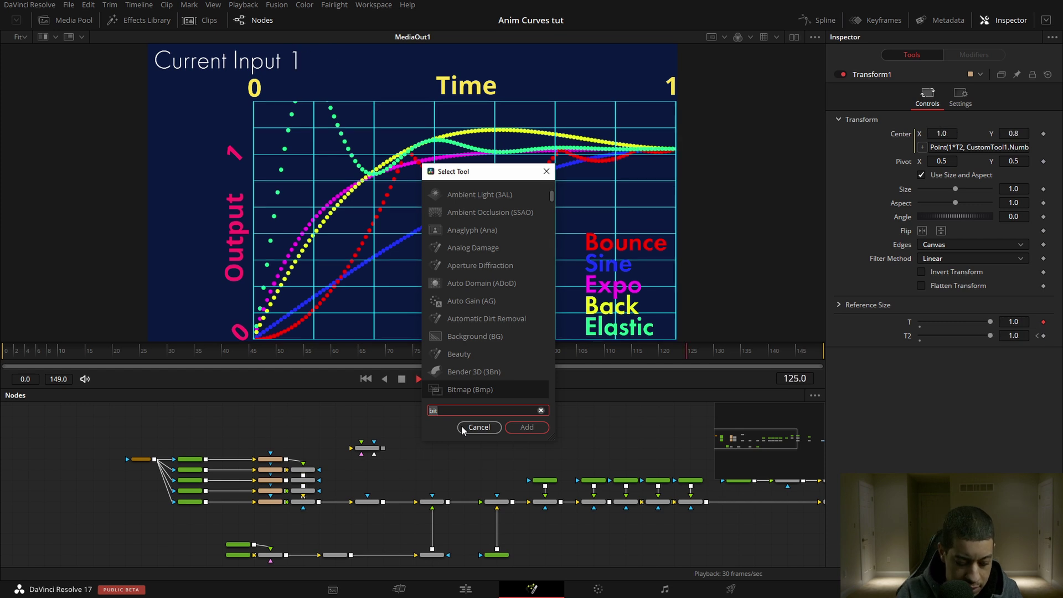
pyautogui.press('Return')
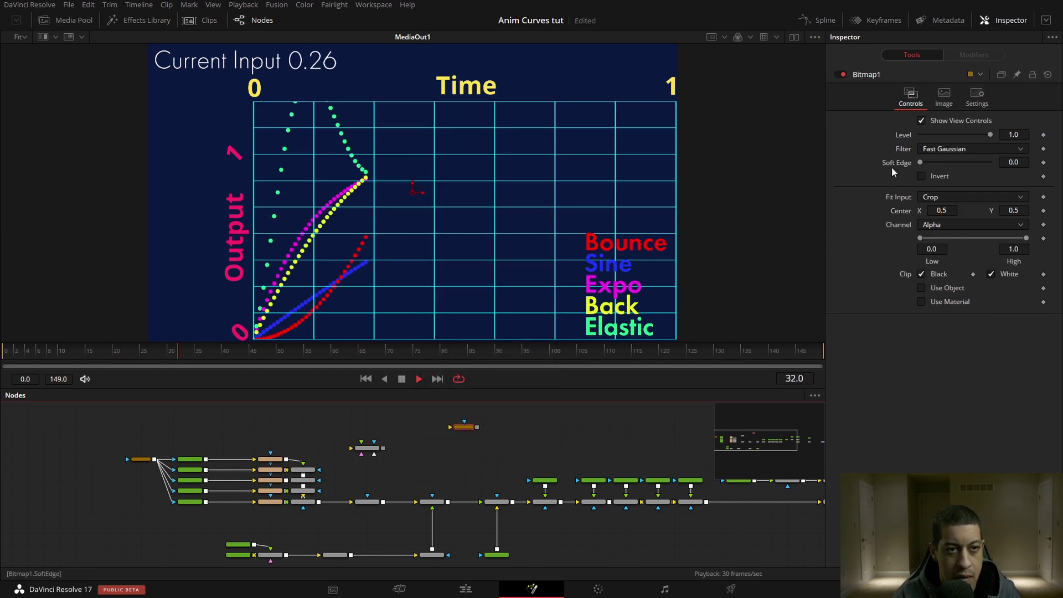
# Modify Bitmap1's Soft Edge with Anim Curves and display the modifier's controls.
pyautogui.rightClick(895, 165)
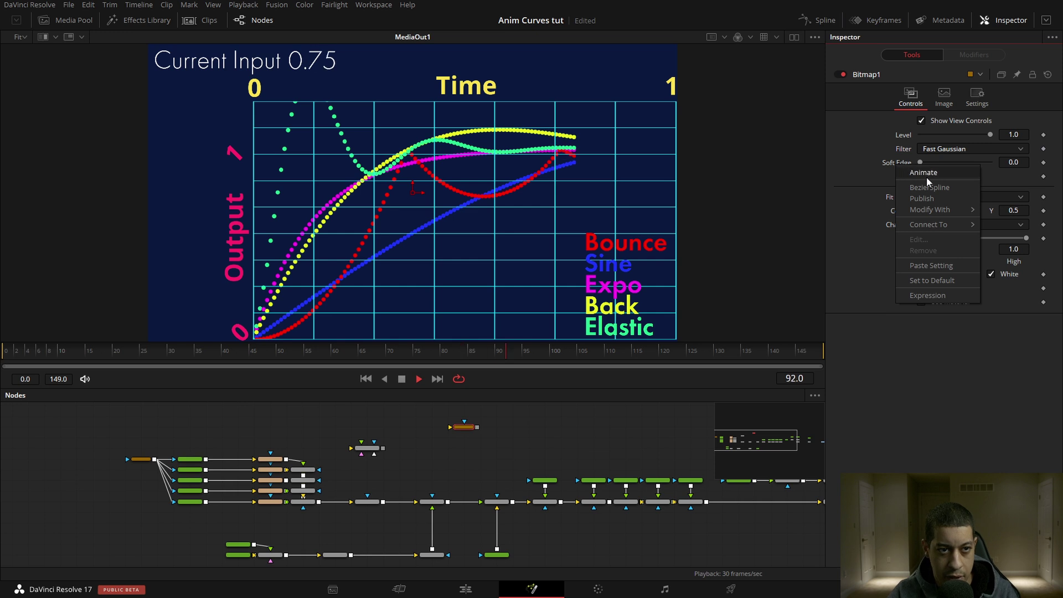
pyautogui.moveTo(956, 207)
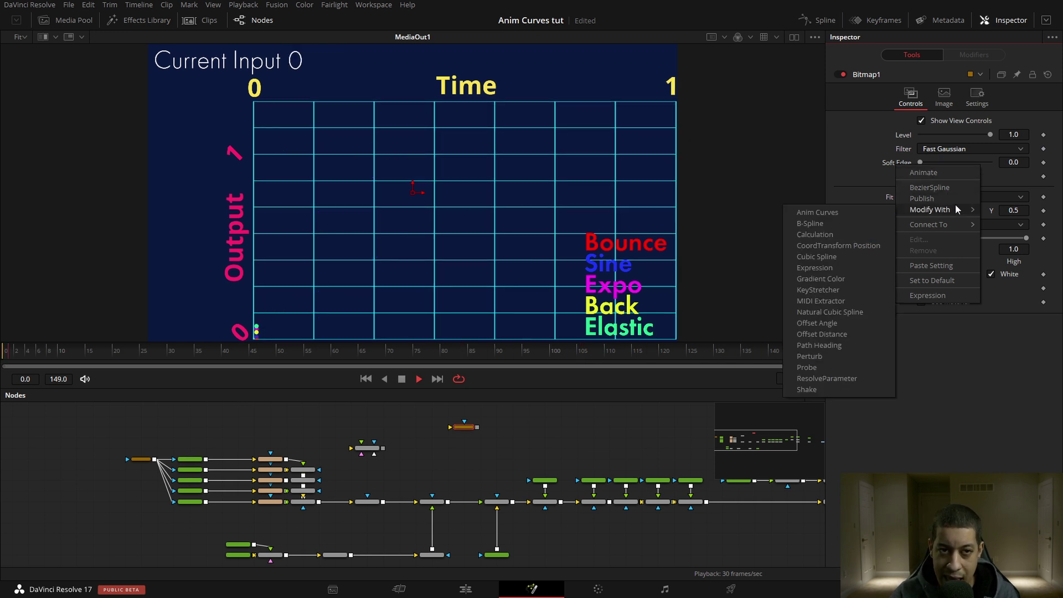
pyautogui.click(996, 351)
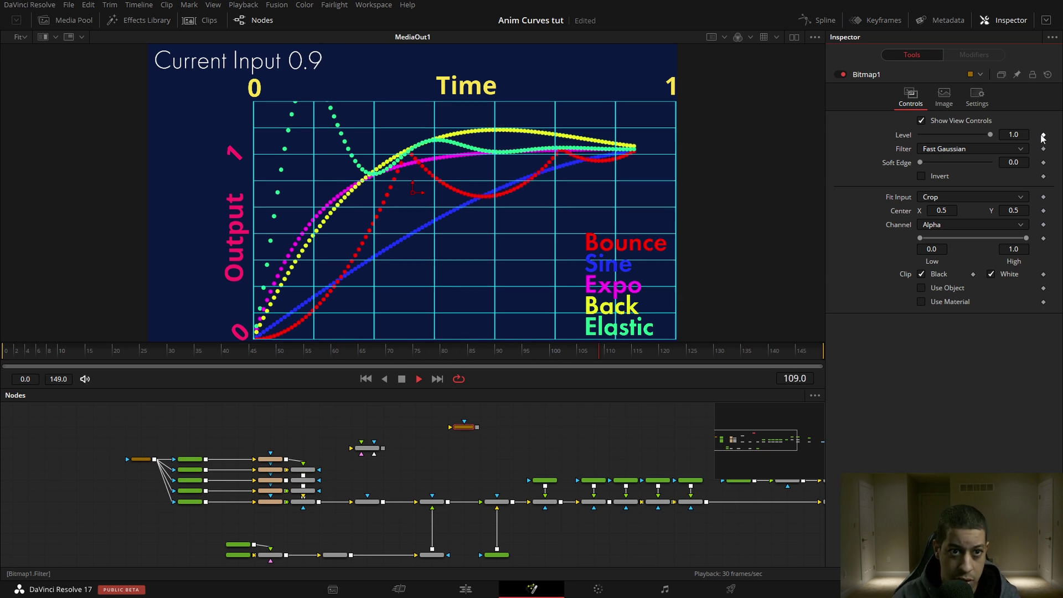
pyautogui.rightClick(892, 164)
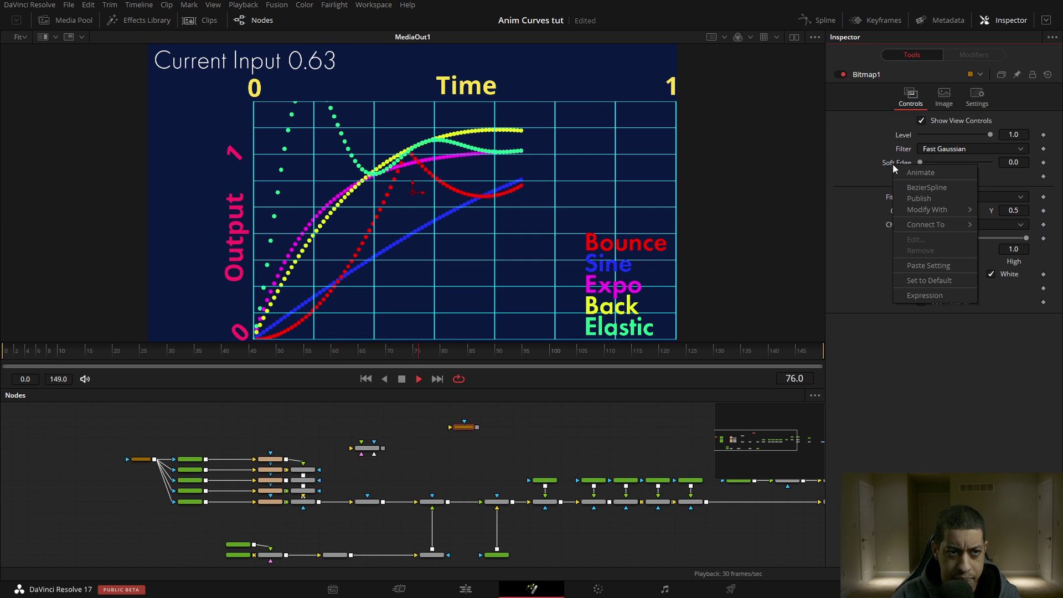
pyautogui.moveTo(954, 214)
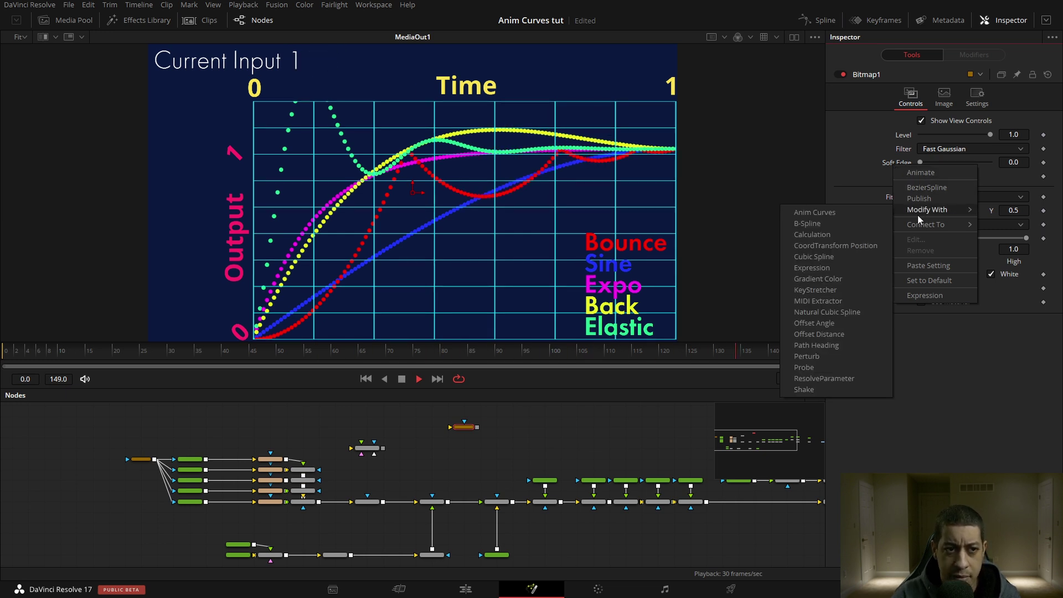
pyautogui.click(826, 166)
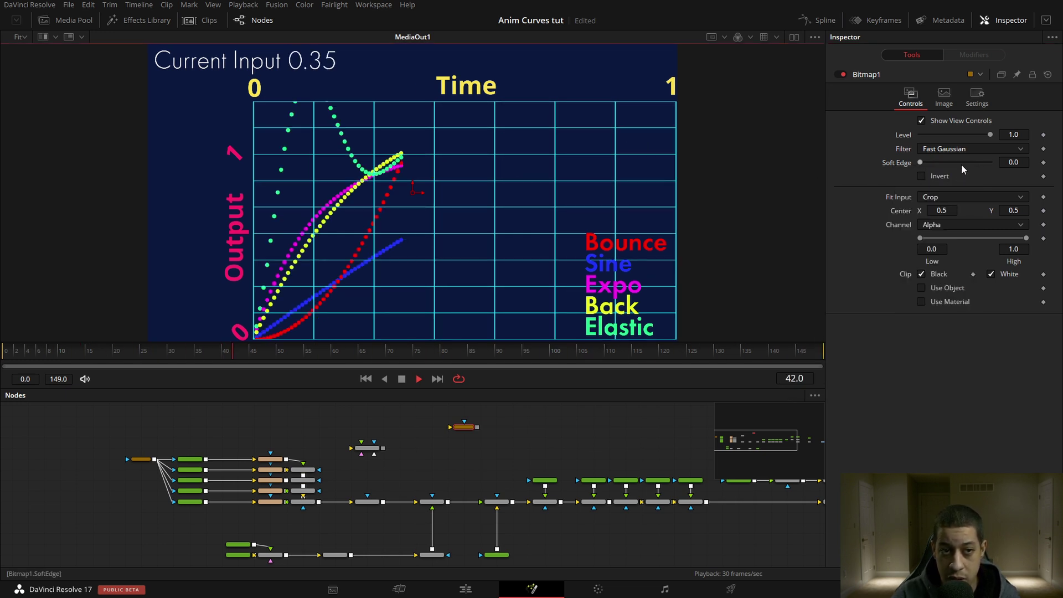
pyautogui.rightClick(911, 167)
pyautogui.moveTo(945, 216)
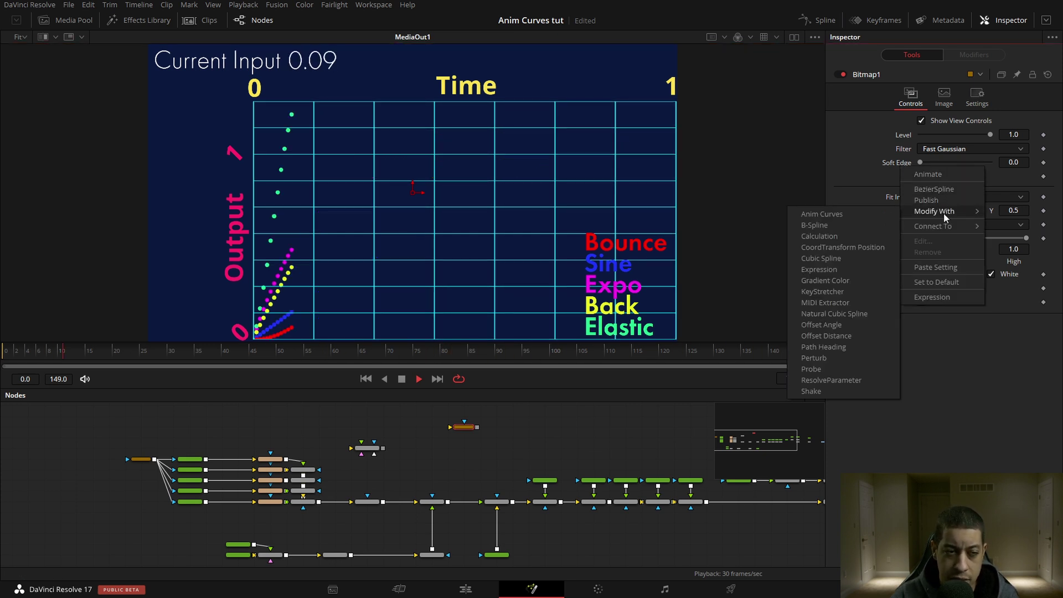
pyautogui.click(878, 214)
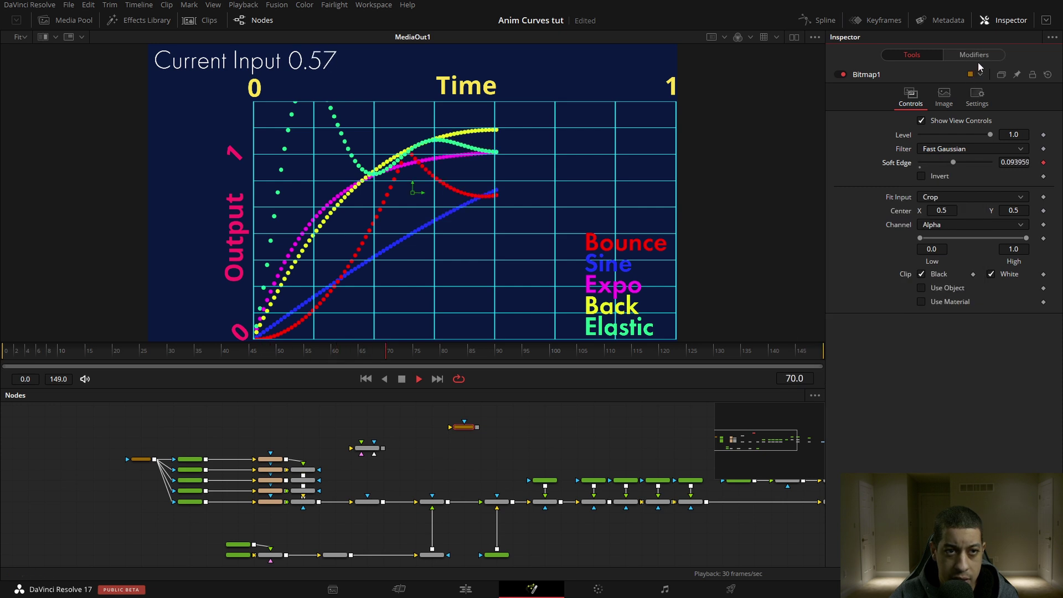
pyautogui.click(995, 56)
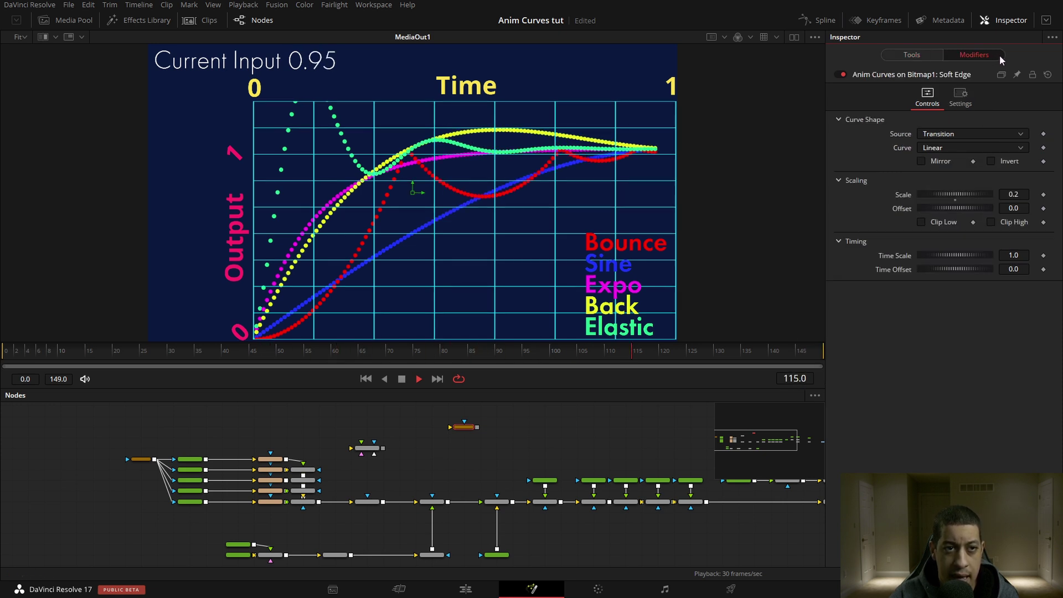
# Change the Anim Curves source from Transition to Custom.
pyautogui.click(968, 131)
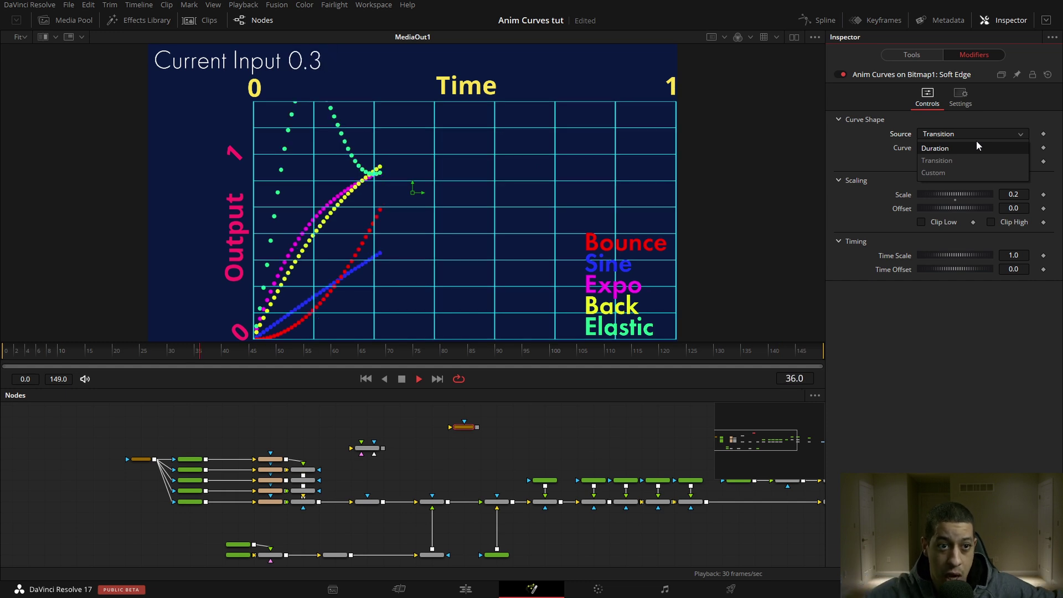
pyautogui.click(956, 172)
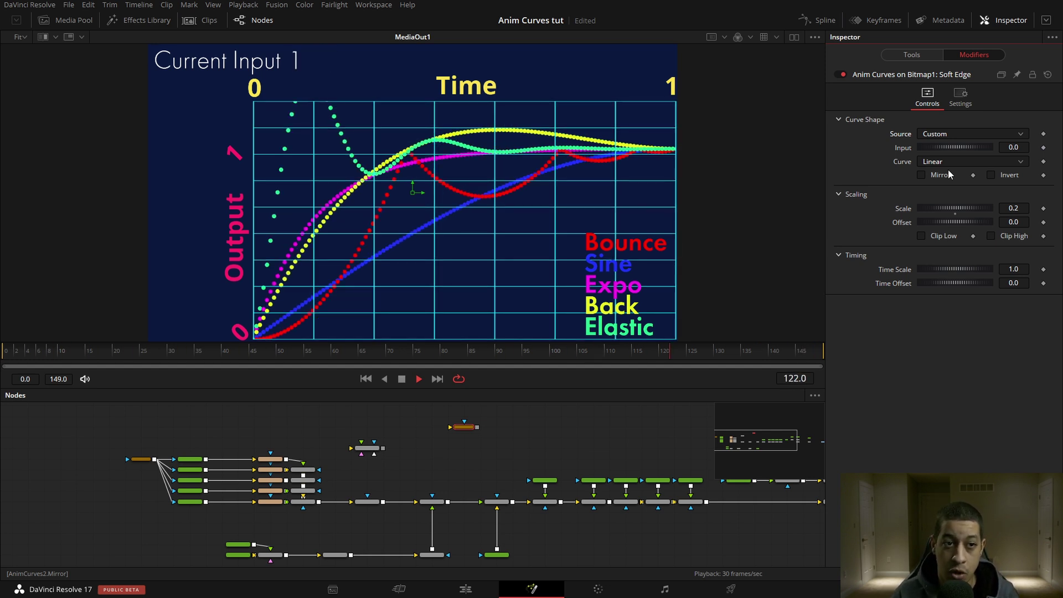
# Review the Custom Input's animation options without changes, then bring up the curve shapes.
pyautogui.rightClick(909, 147)
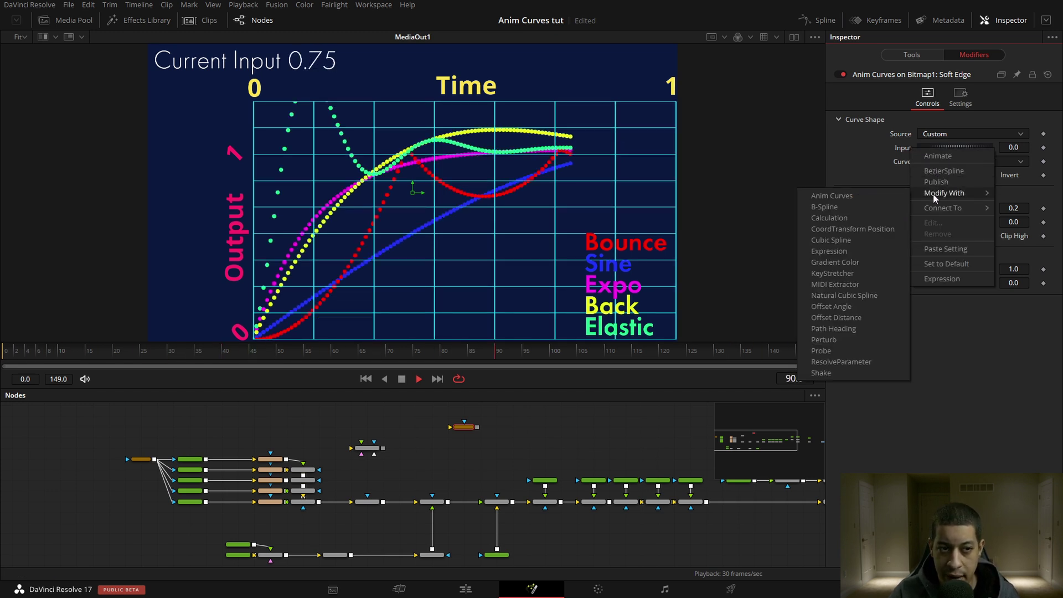
pyautogui.click(851, 166)
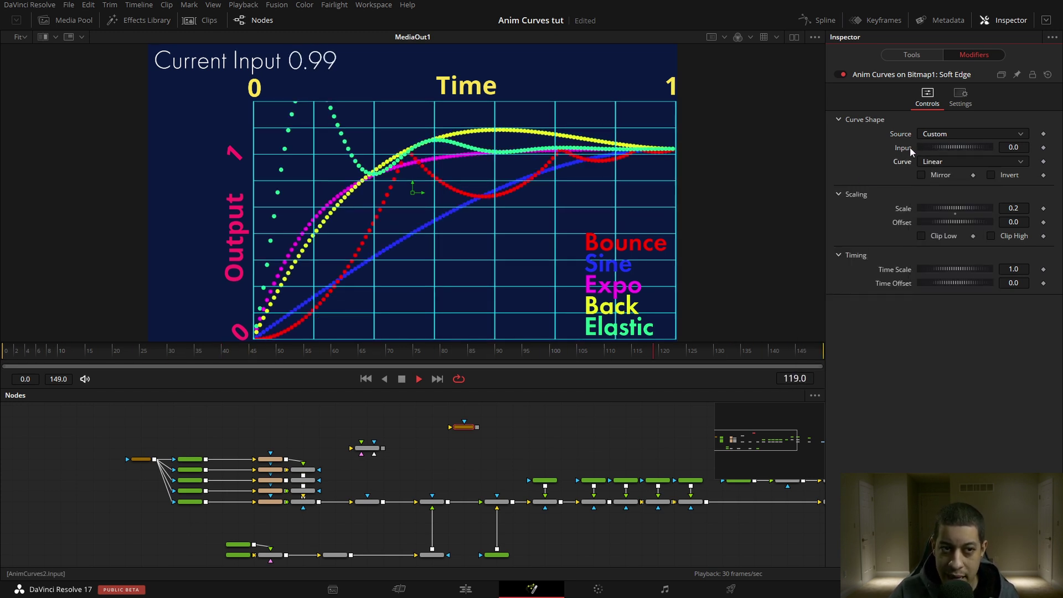
pyautogui.click(943, 164)
# Set the curve shape to Easing, leaving Out easing at None.
pyautogui.click(945, 186)
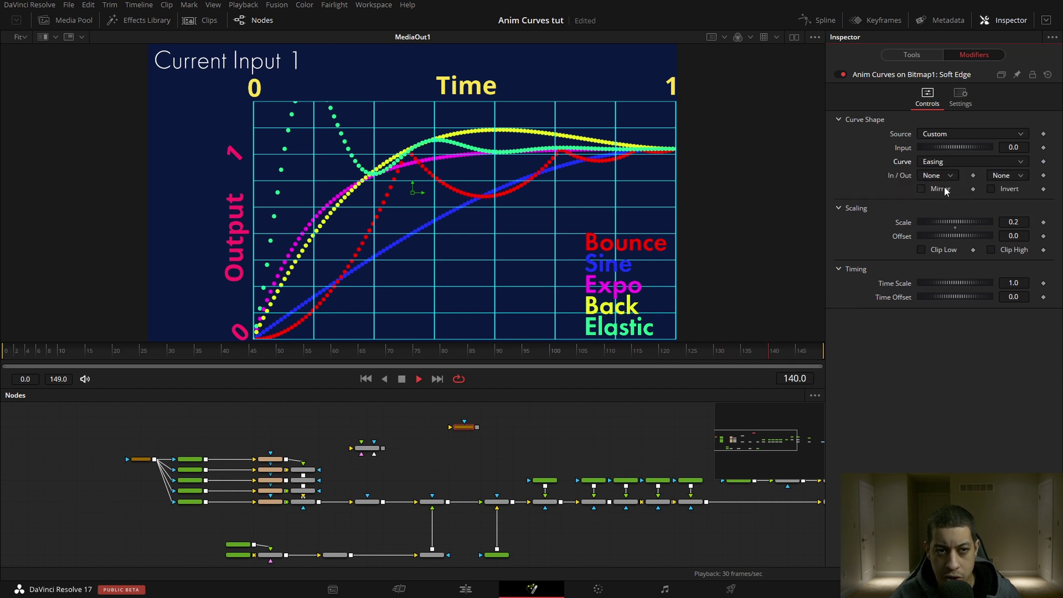
pyautogui.click(1007, 176)
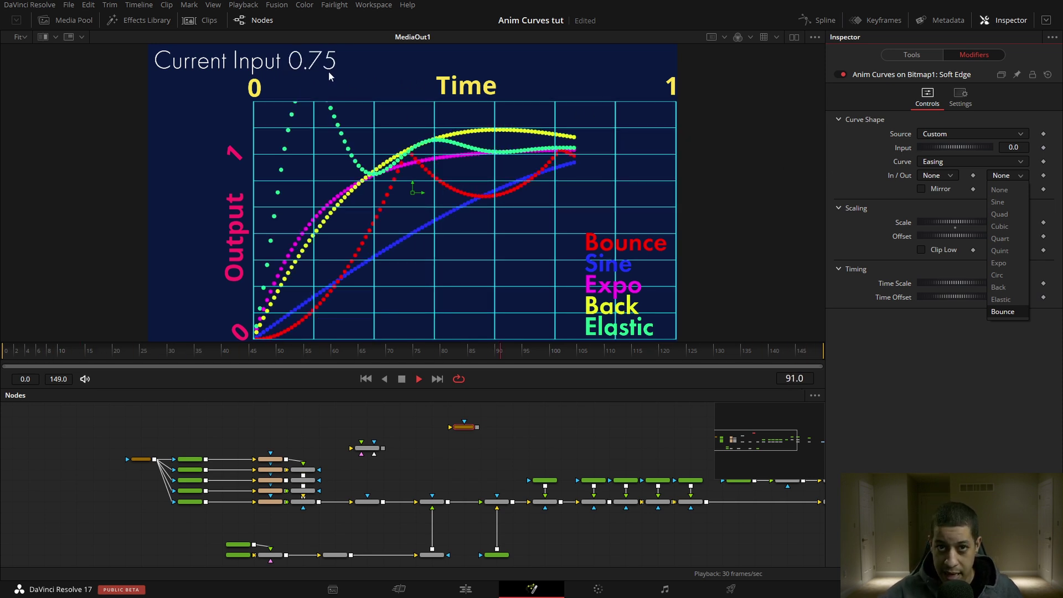
pyautogui.click(930, 137)
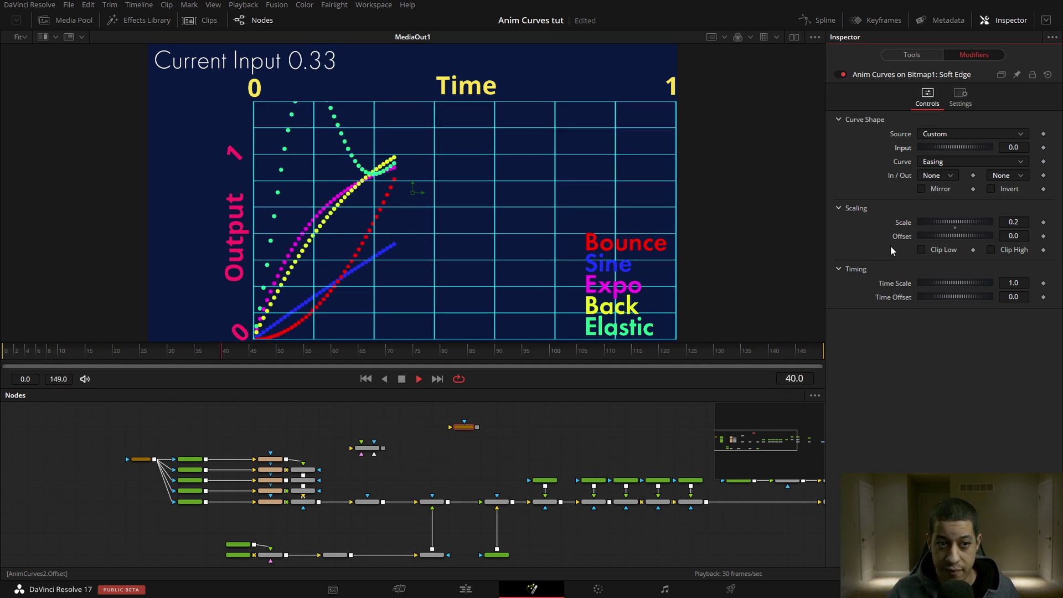
# Reset the Anim Curves Scale to 1.0 and bring up the source choices.
pyautogui.doubleClick(903, 223)
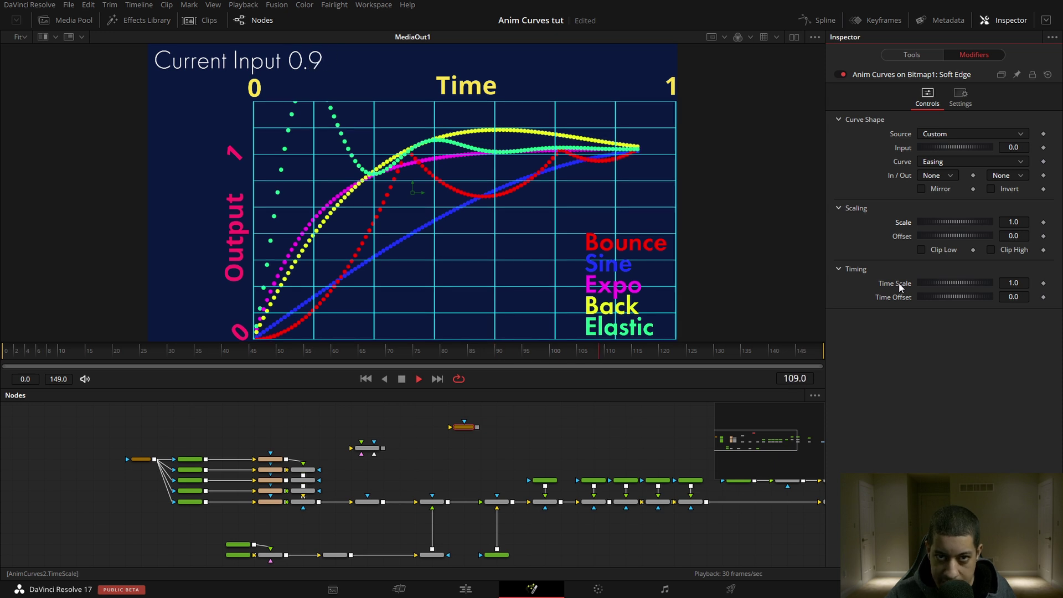
pyautogui.click(945, 135)
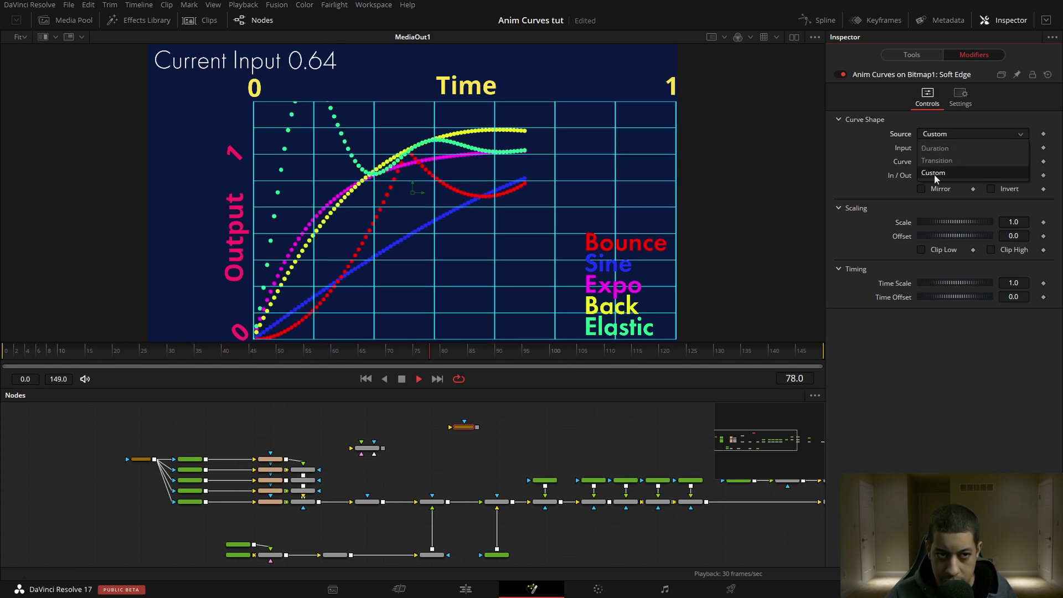
# Switch the curve source to Duration, then inspect Transform1_4's Anim Curves settings.
pyautogui.click(936, 149)
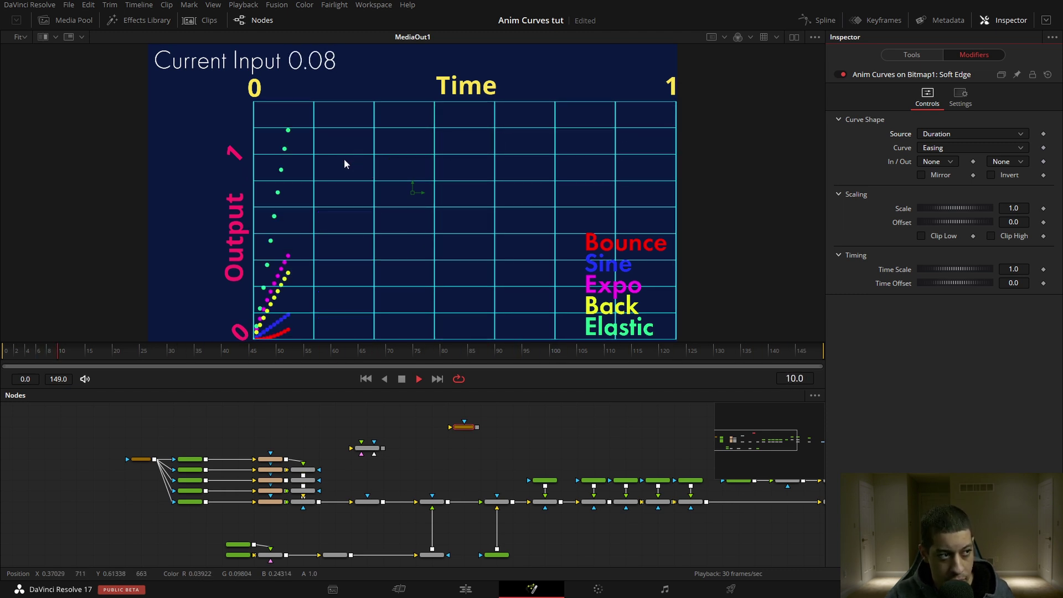
pyautogui.click(270, 502)
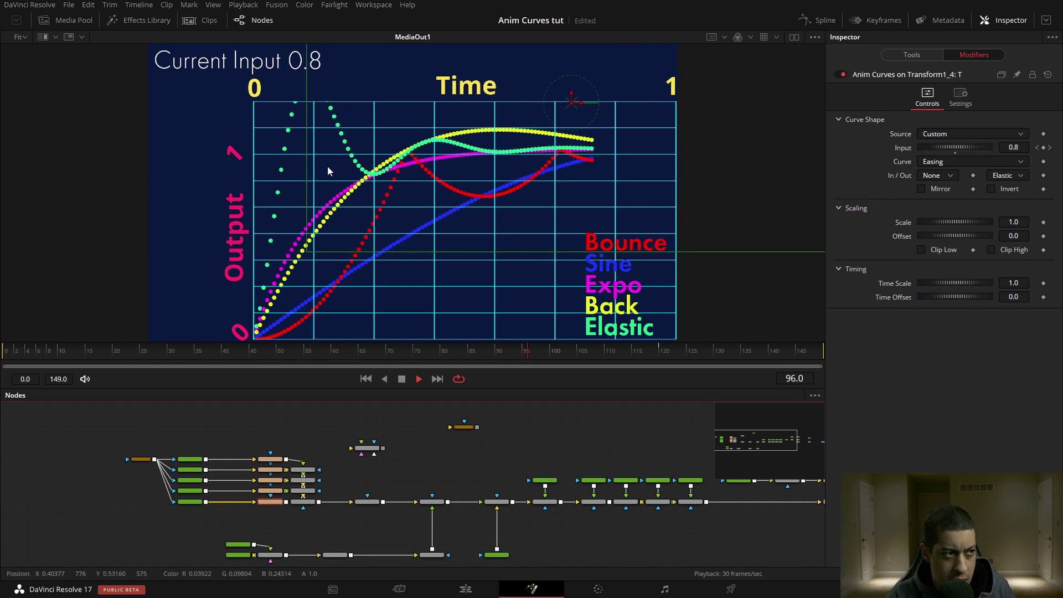
# Stop playback and return the comp to frame 0.
pyautogui.click(403, 381)
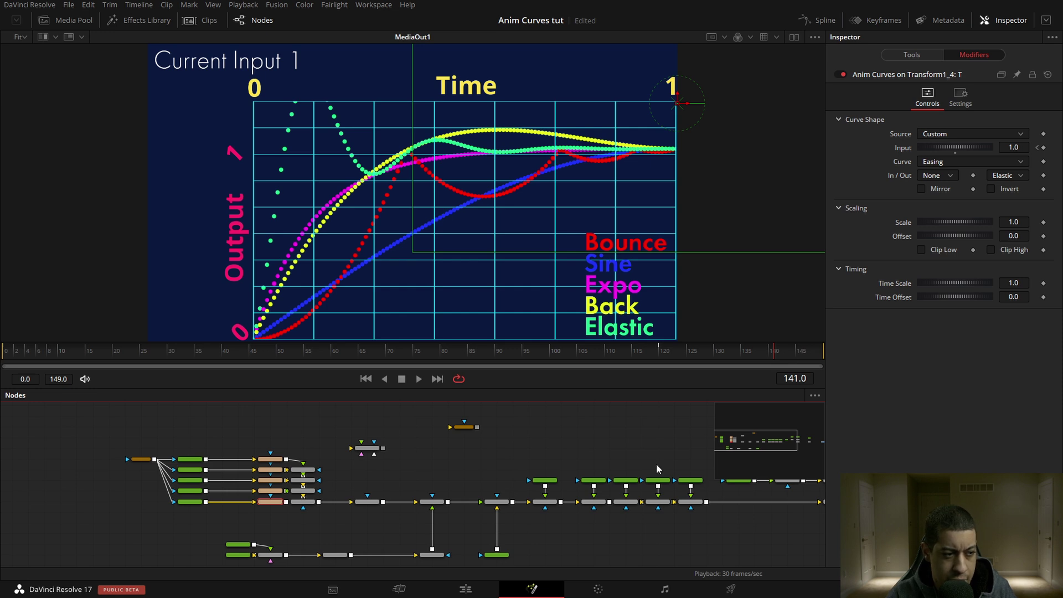
pyautogui.press('Home')
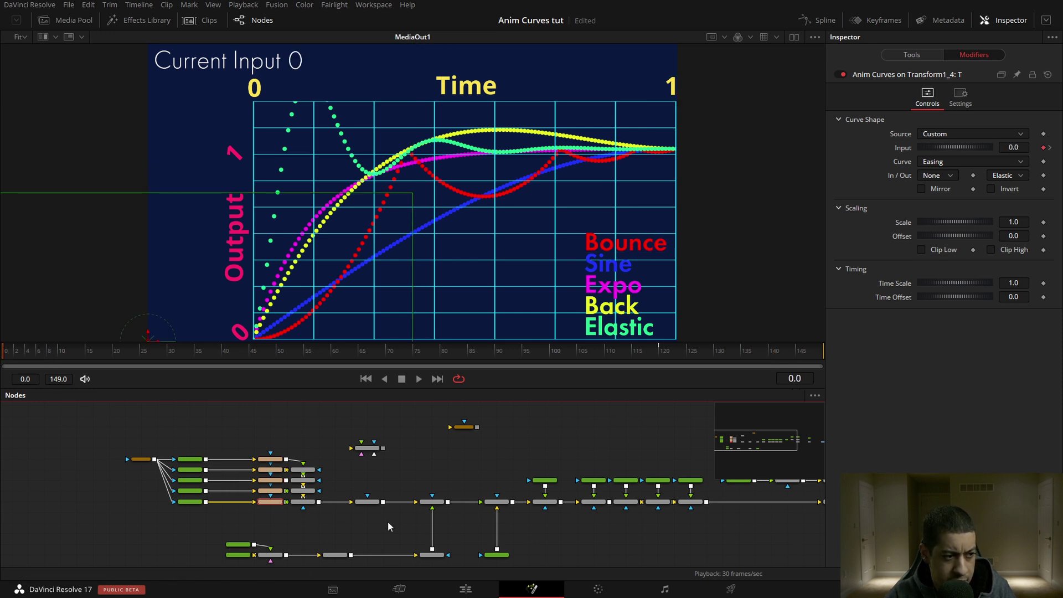
# Restart Trails1, enable Clip High on Transform1_4's Anim Curves, and play the comp.
pyautogui.click(370, 503)
pyautogui.click(904, 120)
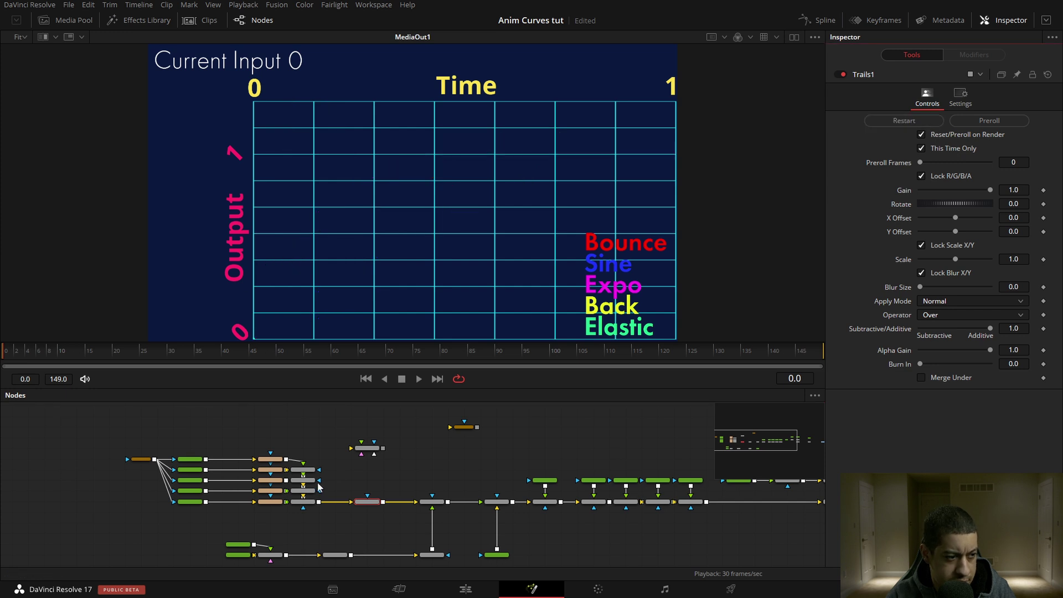
pyautogui.click(274, 504)
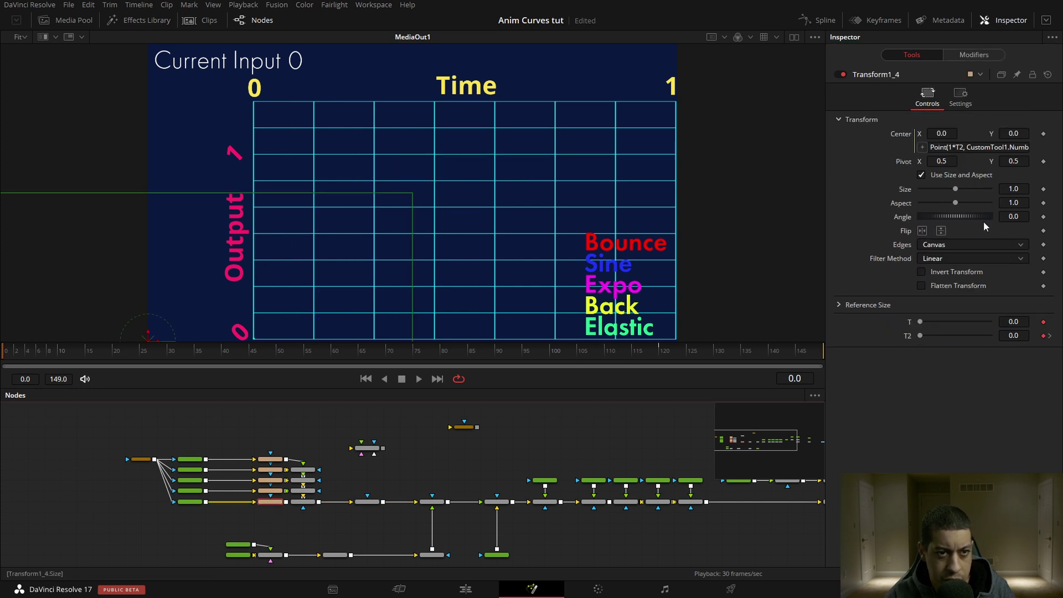
pyautogui.click(973, 55)
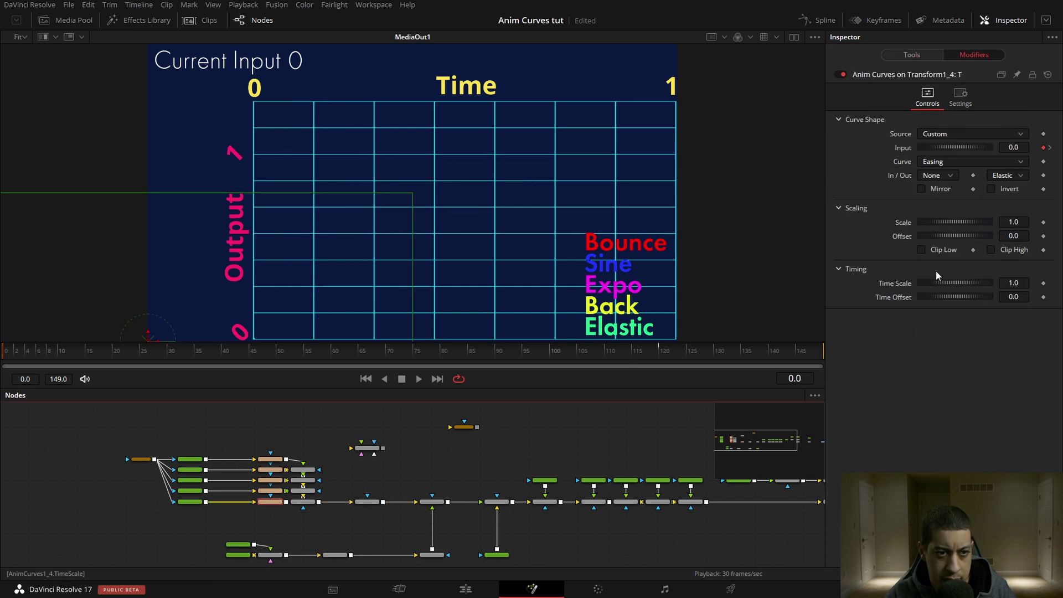
pyautogui.click(1008, 253)
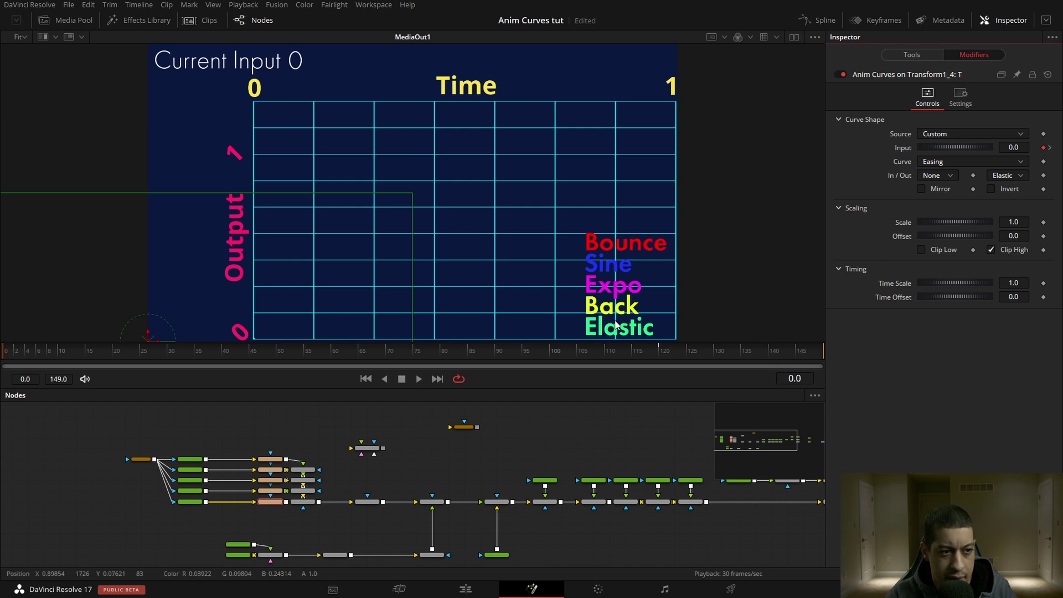
pyautogui.click(421, 380)
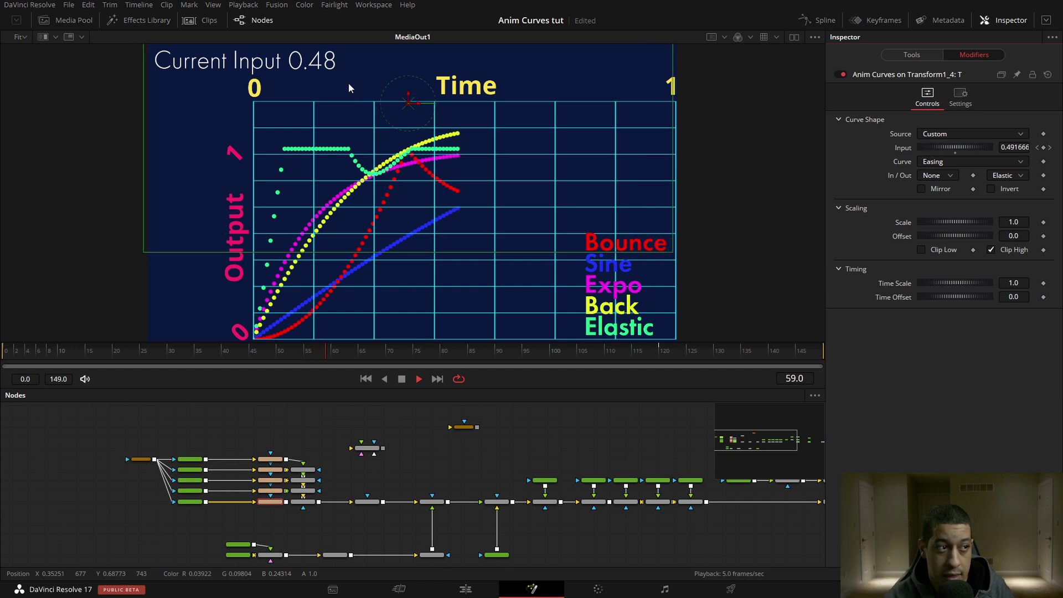
# Stop playback at frame 67, with the five easing curves plotted up to input 0.55.
pyautogui.click(401, 378)
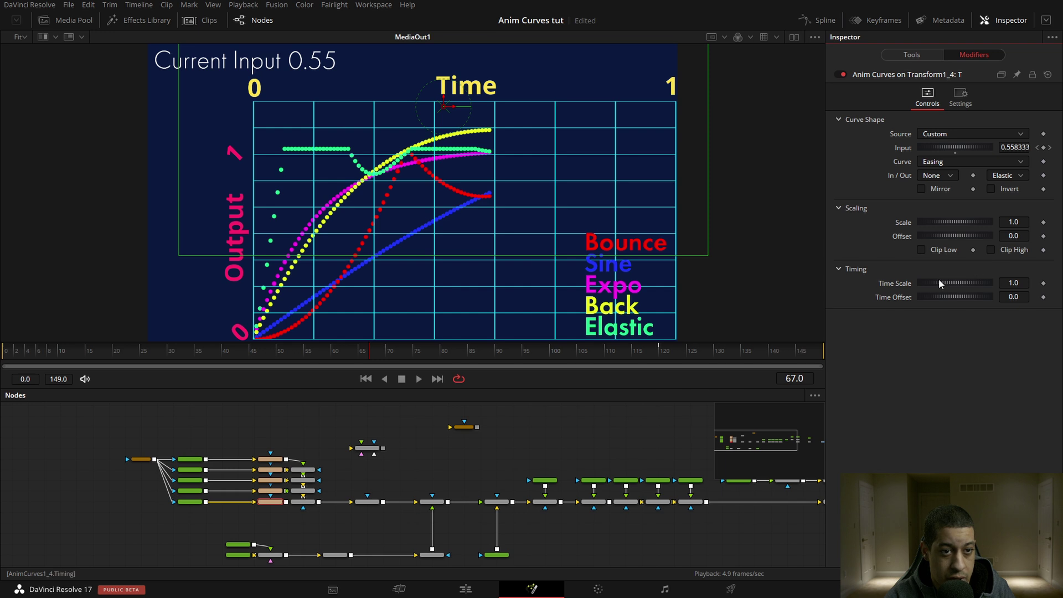
# Rewind to frame 0 and restart the Trails1 node to clear the plotted curves.
pyautogui.click(366, 379)
pyautogui.click(367, 502)
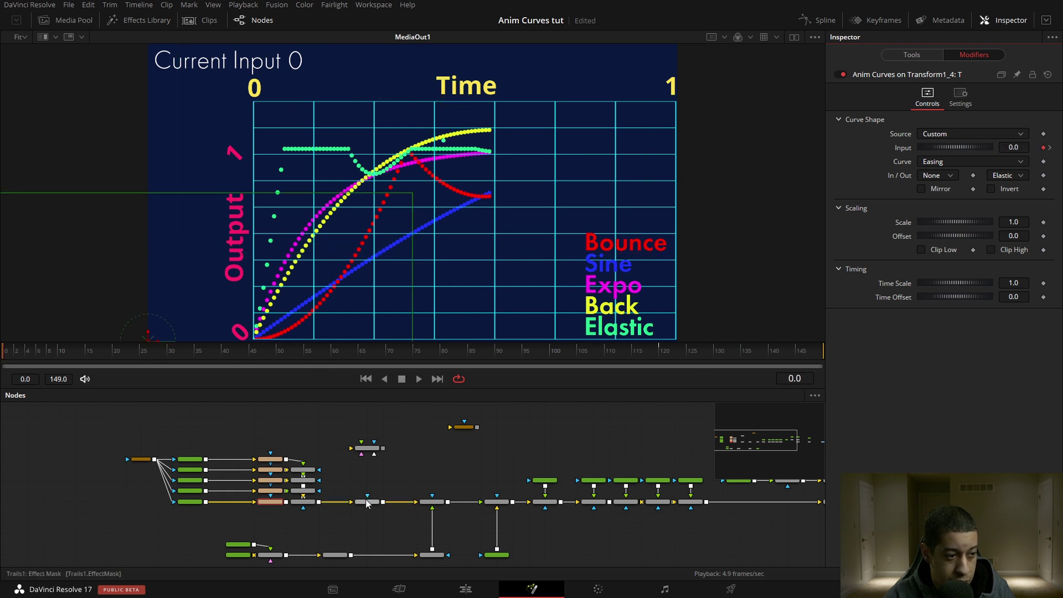
pyautogui.click(915, 121)
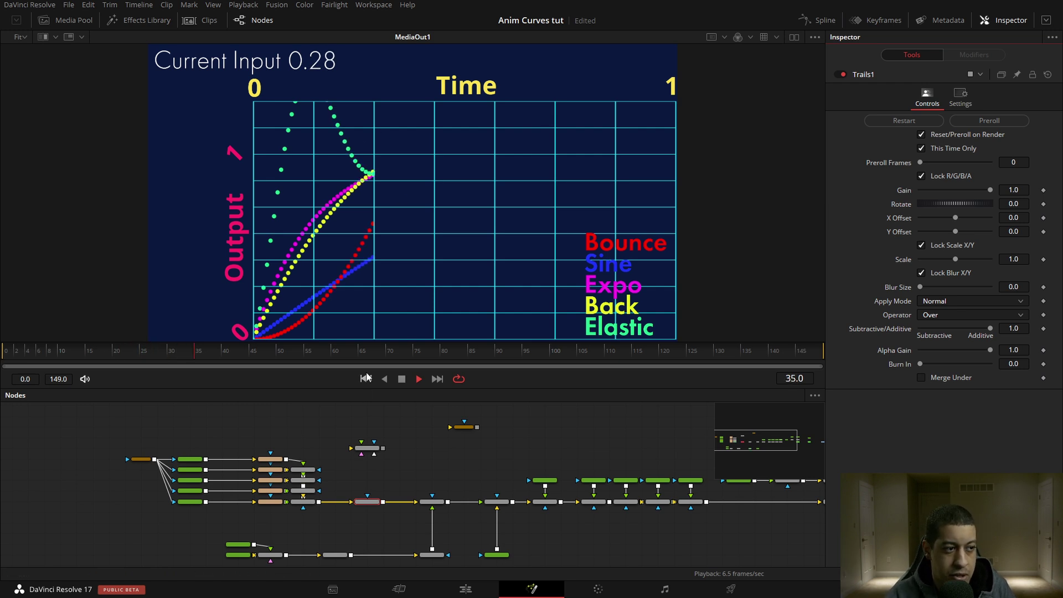
# Save the project with Ctrl+S and show the strip of comp clips.
pyautogui.hscroll(3, 504, 456)
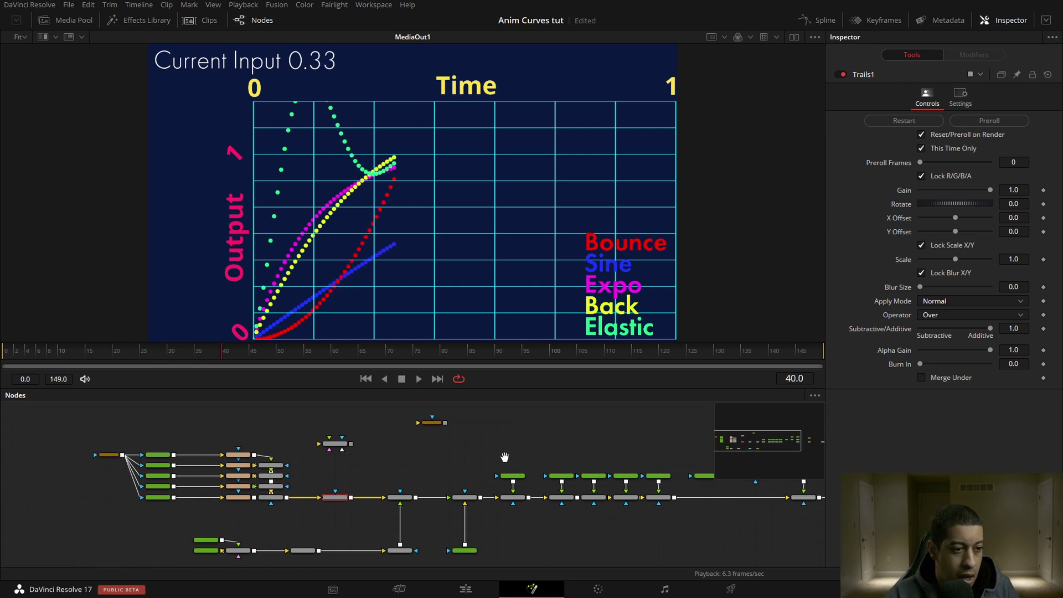
pyautogui.hotkey('ctrl', 's')
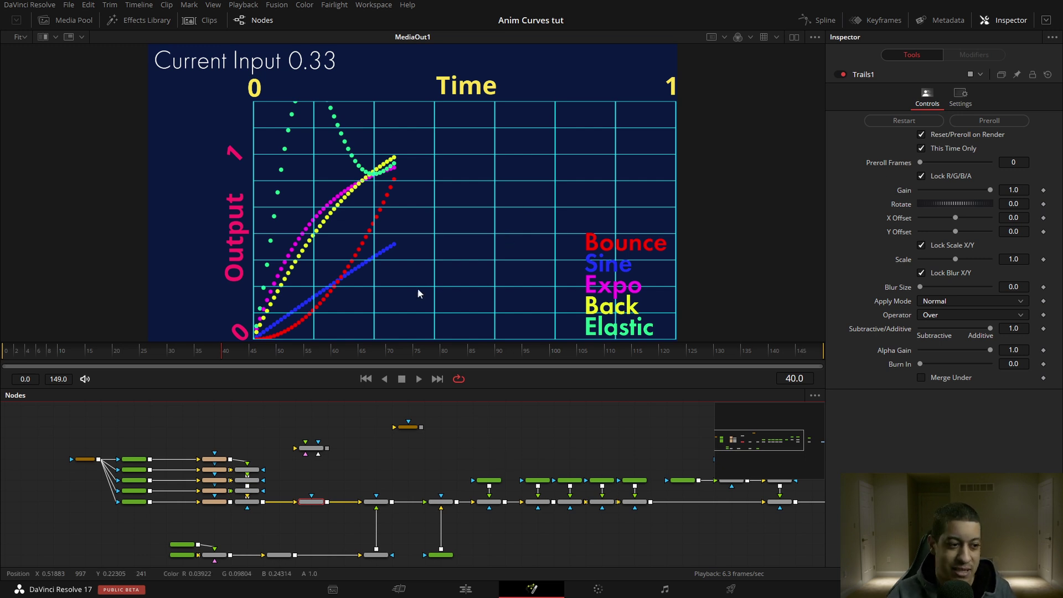
pyautogui.click(204, 20)
# Open the second comp (clip 02) and frame its node graph.
pyautogui.click(125, 516)
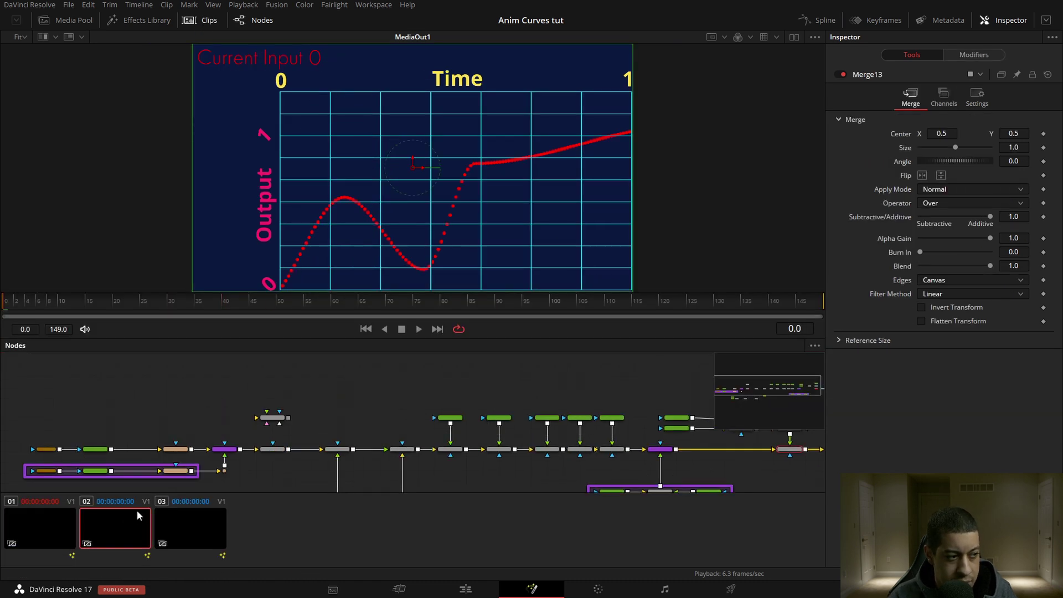
pyautogui.moveTo(366, 419); pyautogui.dragTo(329, 406)
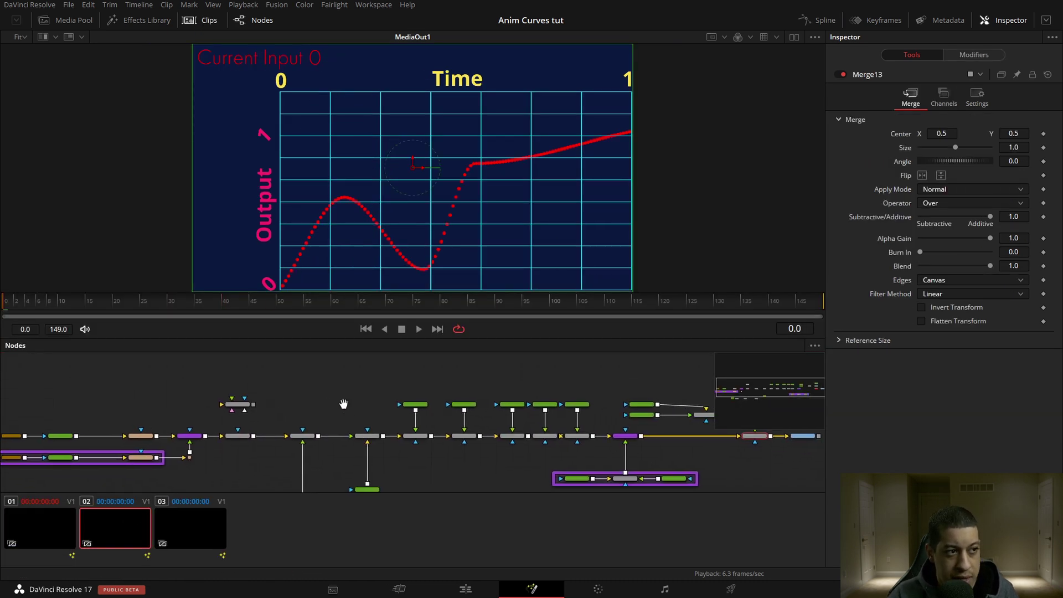
pyautogui.hscroll(-3, 344, 410)
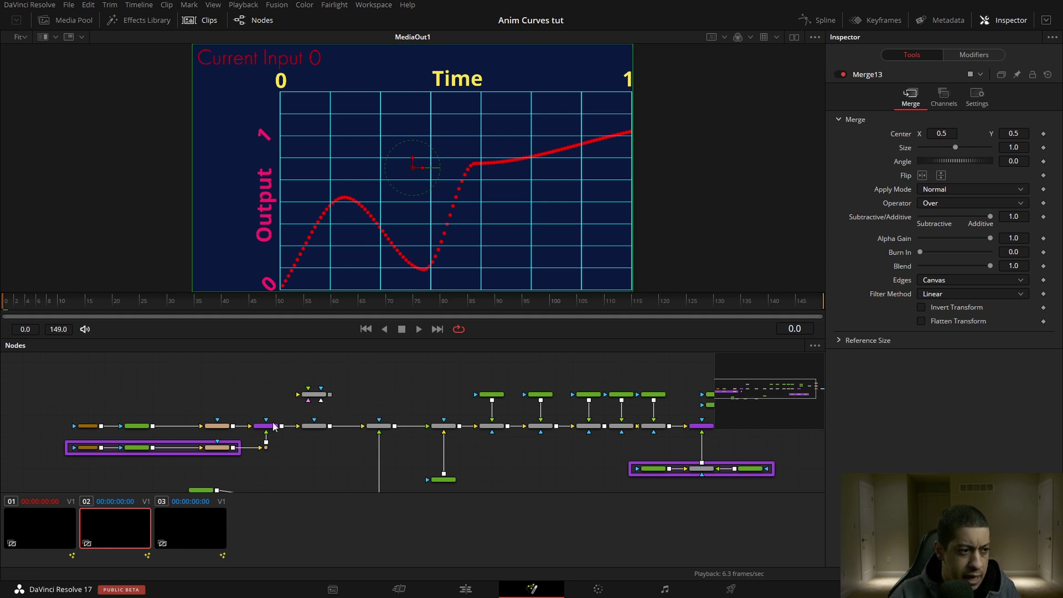
# Change Transform1's Anim Curves curve type from Custom to Linear.
pyautogui.click(217, 426)
pyautogui.click(975, 54)
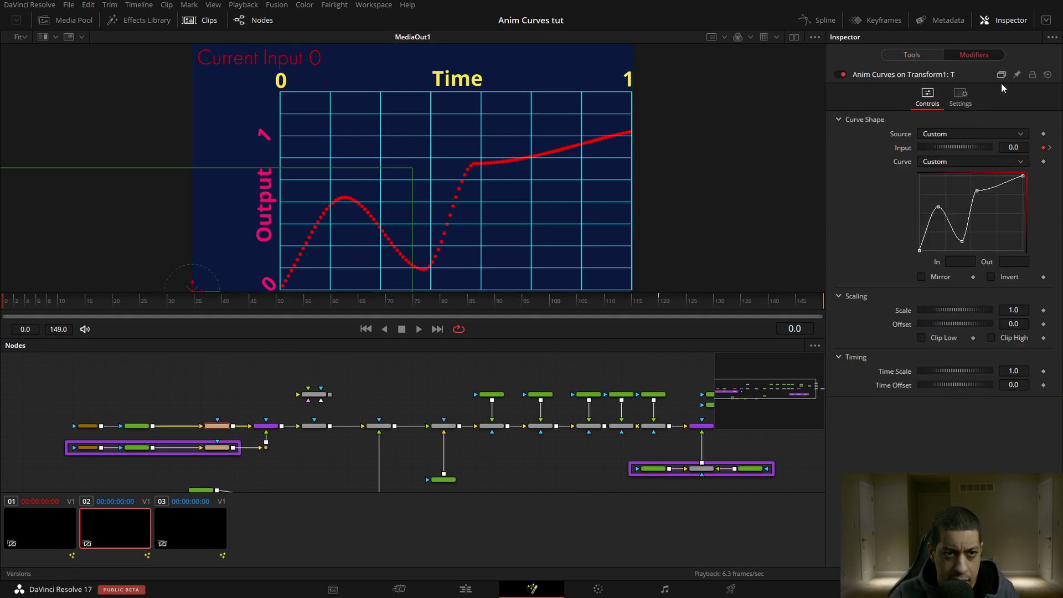
pyautogui.click(949, 163)
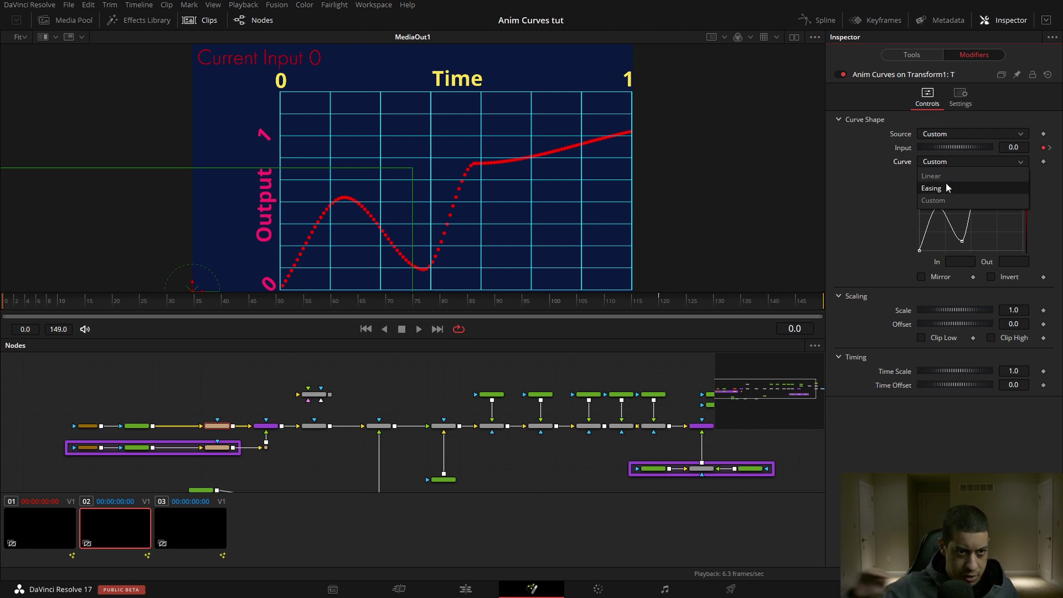
pyautogui.click(964, 176)
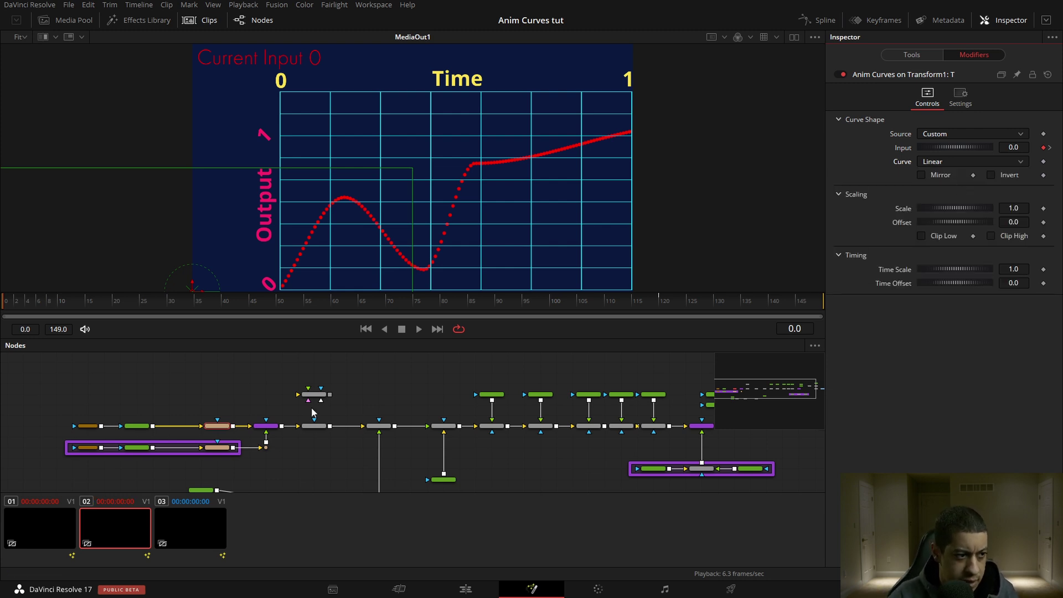
pyautogui.click(314, 426)
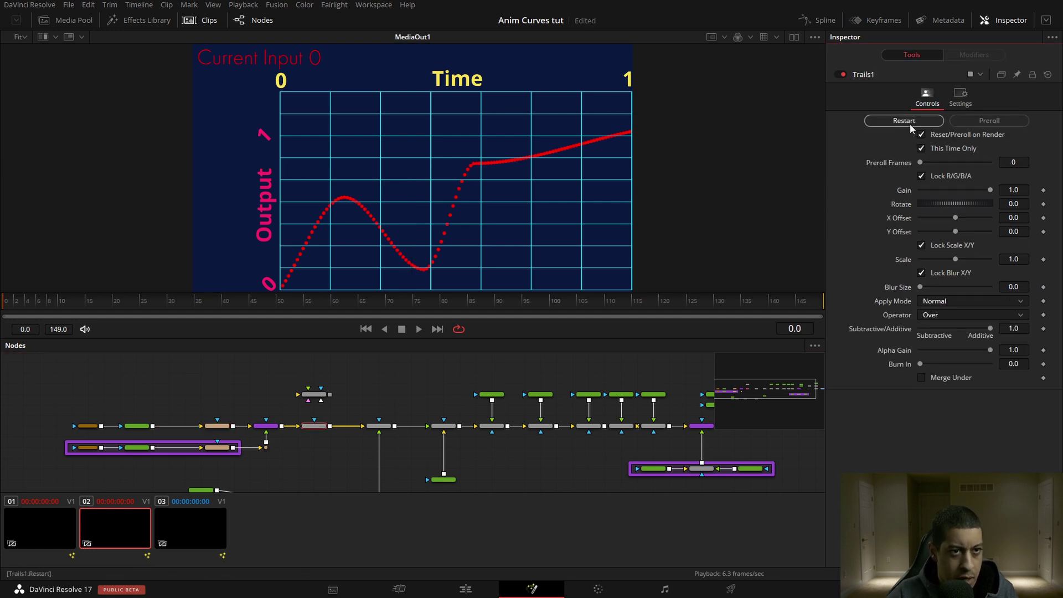
# Restart Trails1 to draw the straight linear line, then clear it at frame 0 with Transform1 selected.
pyautogui.click(910, 123)
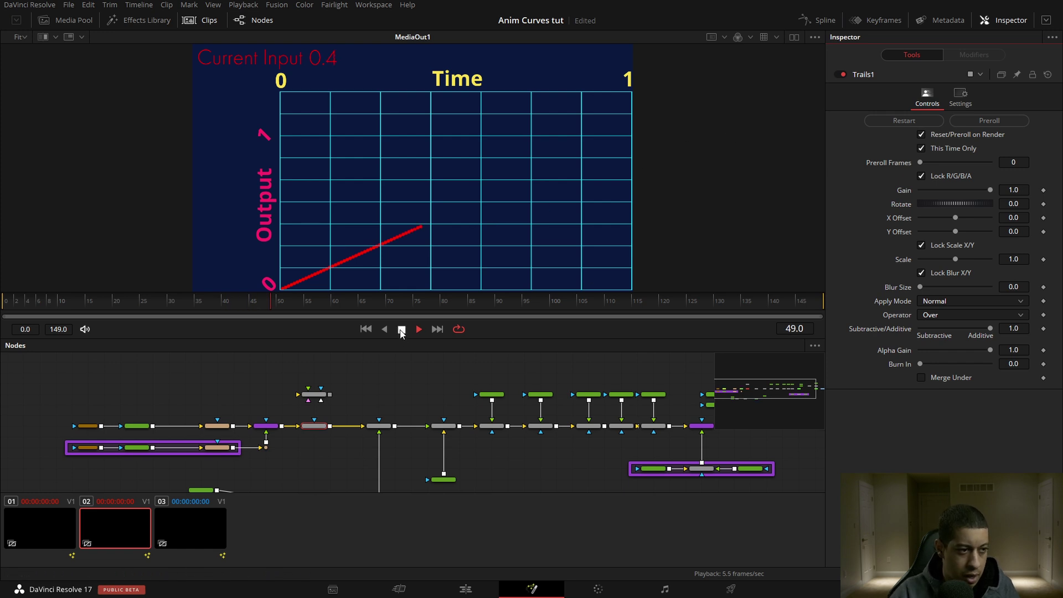
pyautogui.click(217, 426)
pyautogui.press('Home')
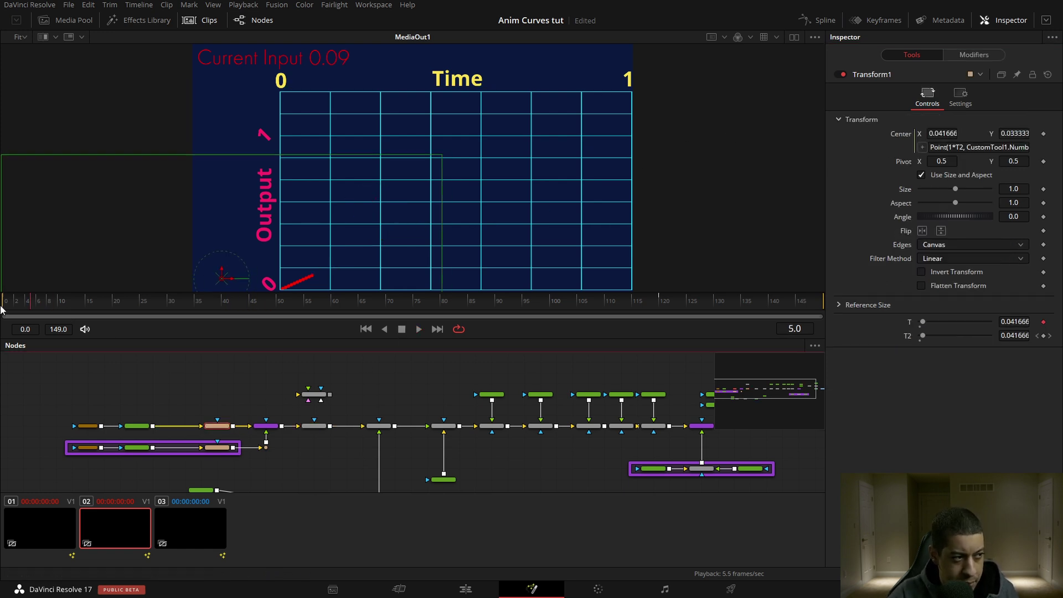
pyautogui.click(314, 426)
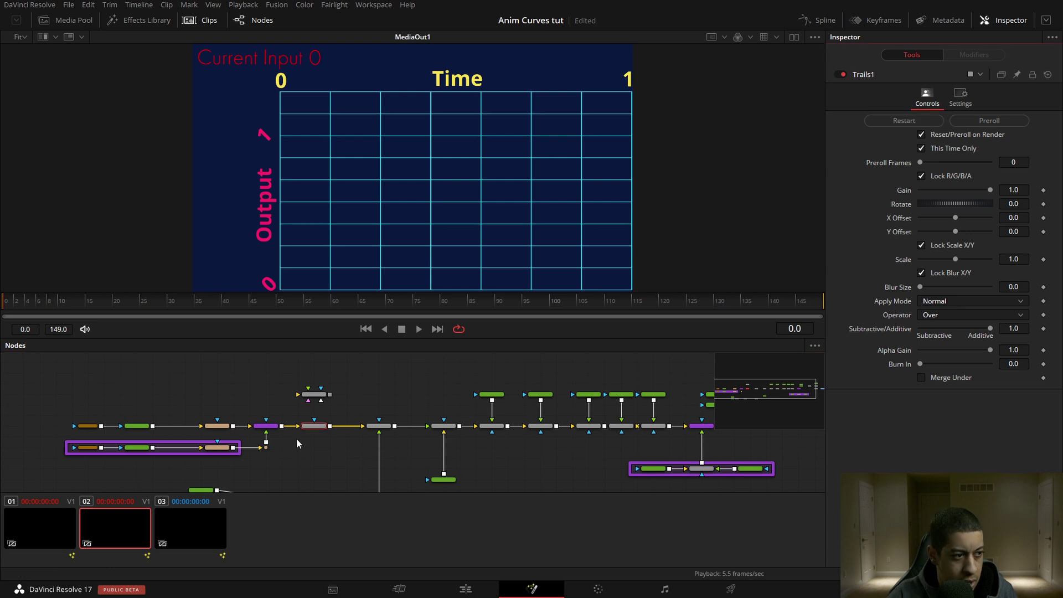
pyautogui.click(217, 426)
# Switch Transform1's Anim Curves back to Custom and delete the curve's existing middle points.
pyautogui.click(979, 57)
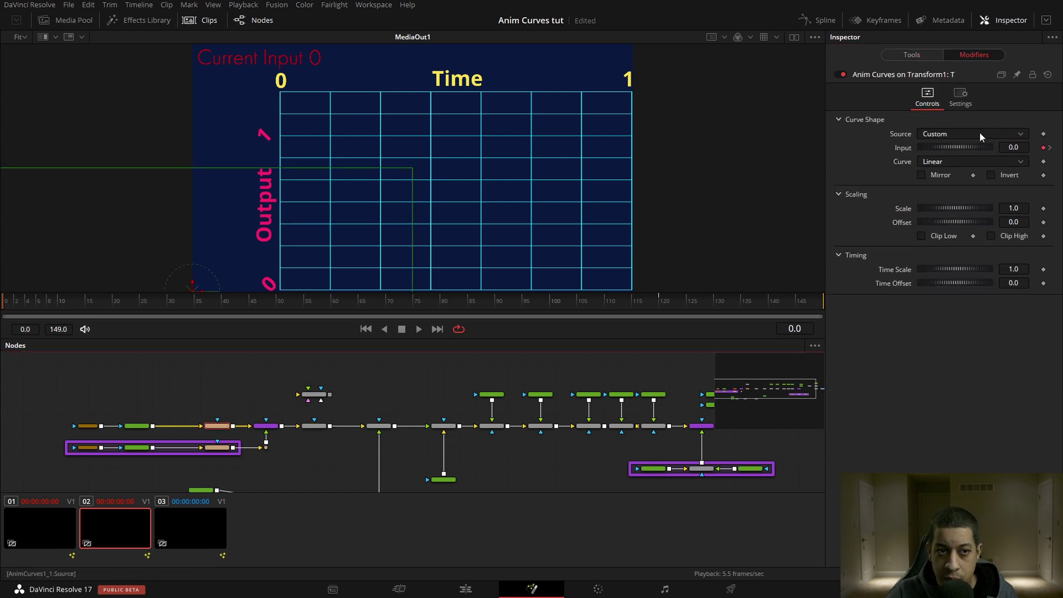
pyautogui.click(973, 161)
pyautogui.click(941, 201)
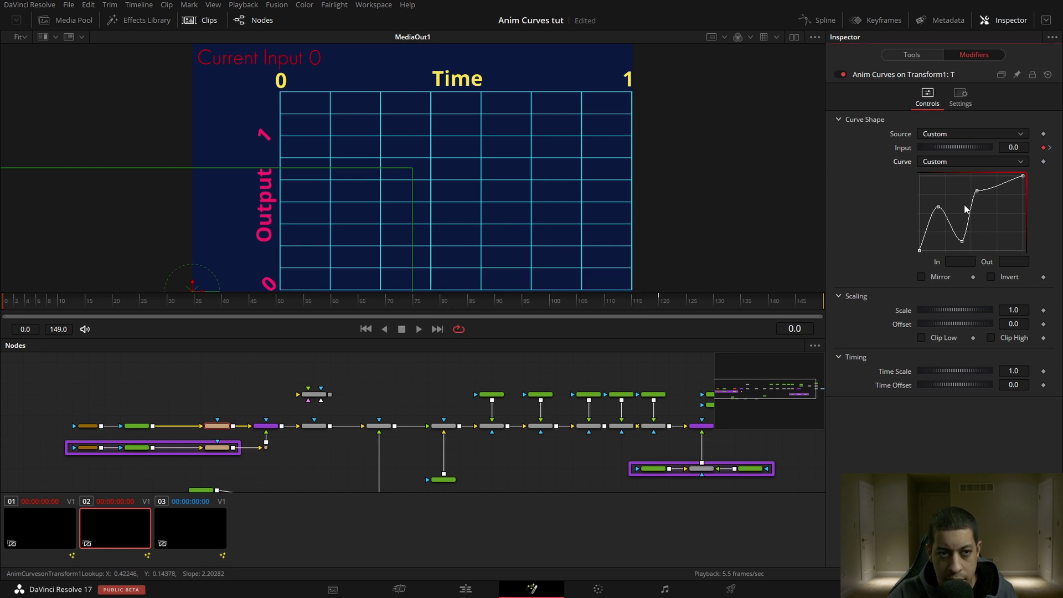
pyautogui.press('Delete')
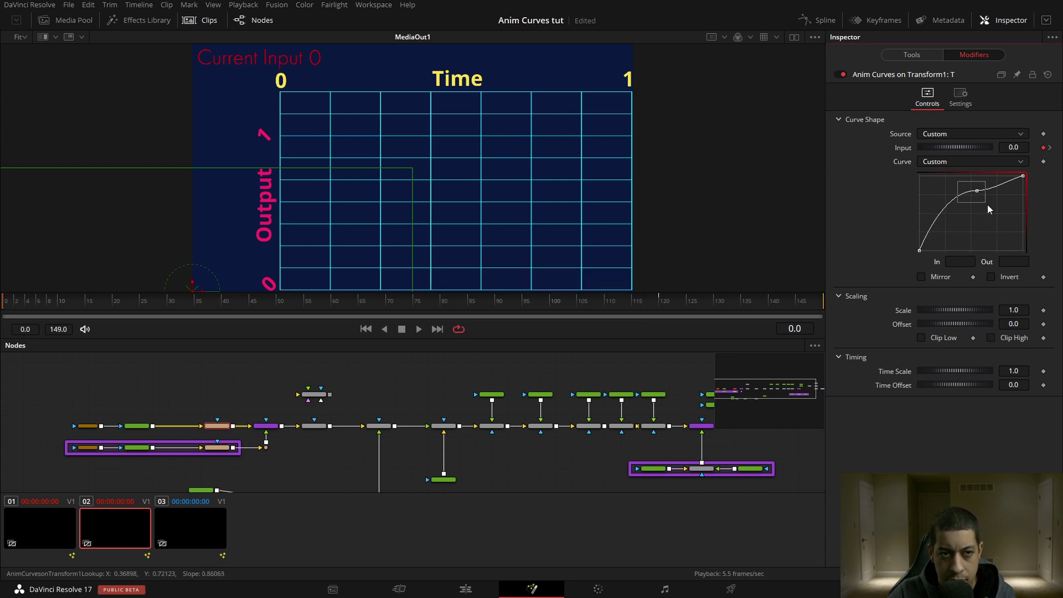
pyautogui.press('Delete')
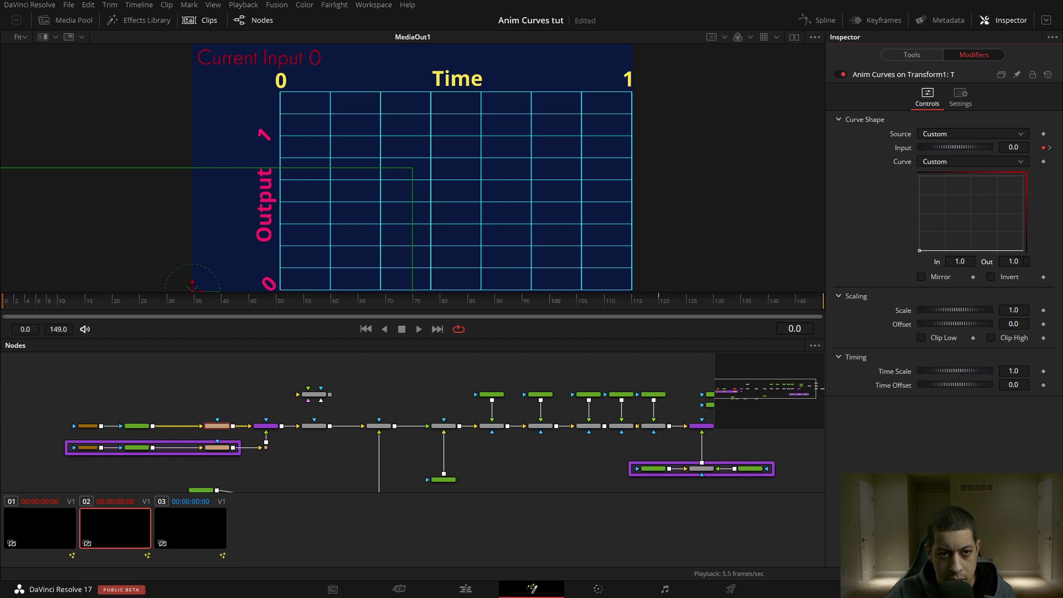
# Set the curve's top-right end point to In 1.0 and Out 1.0.
pyautogui.moveTo(1016, 172); pyautogui.dragTo(1021, 186)
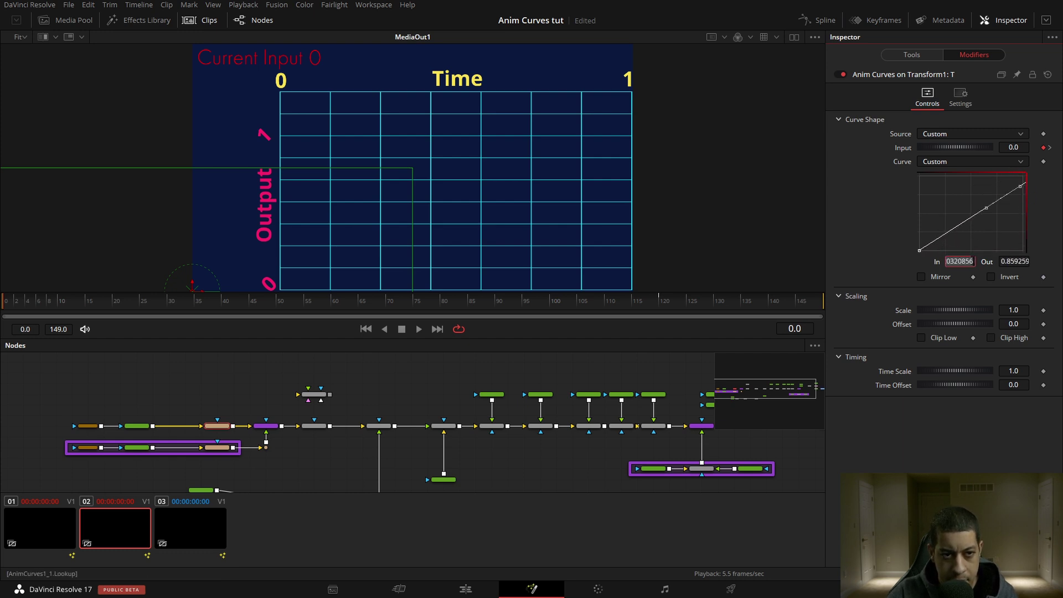
pyautogui.write('1')
pyautogui.press('Tab')
pyautogui.write('1')
pyautogui.press('Tab')
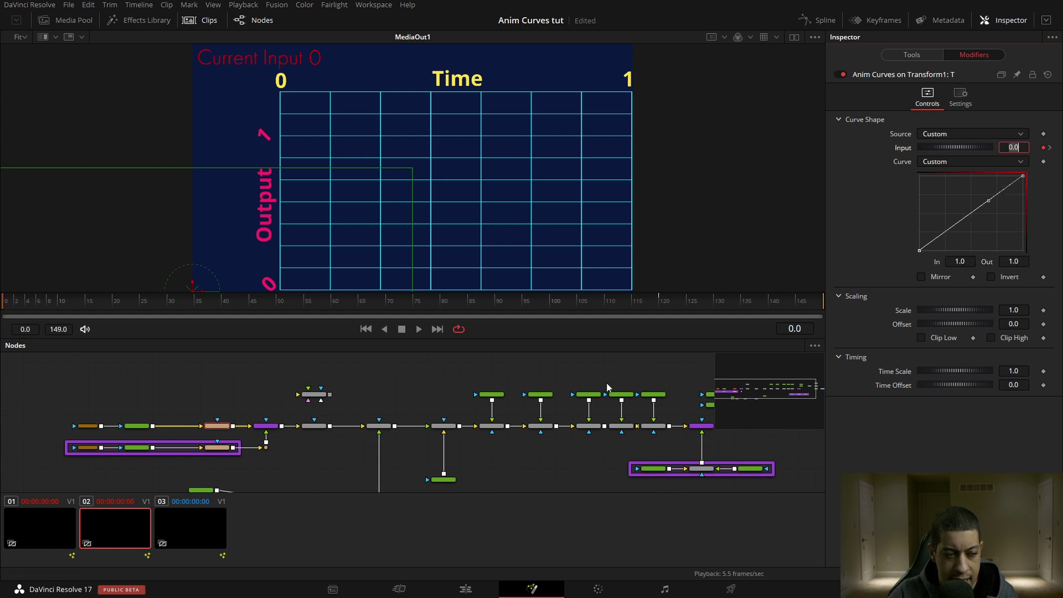
# Add a bump and a dip to the custom curve and smooth the new points.
pyautogui.click(961, 220)
pyautogui.moveTo(962, 220); pyautogui.dragTo(1004, 247)
pyautogui.click(976, 210)
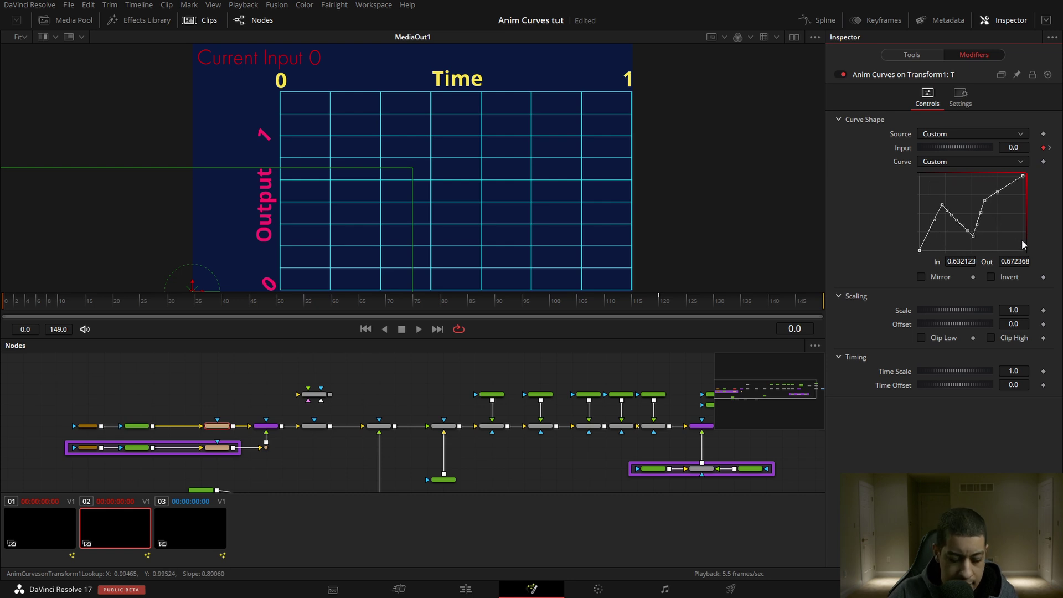
pyautogui.hotkey('shift', 's')
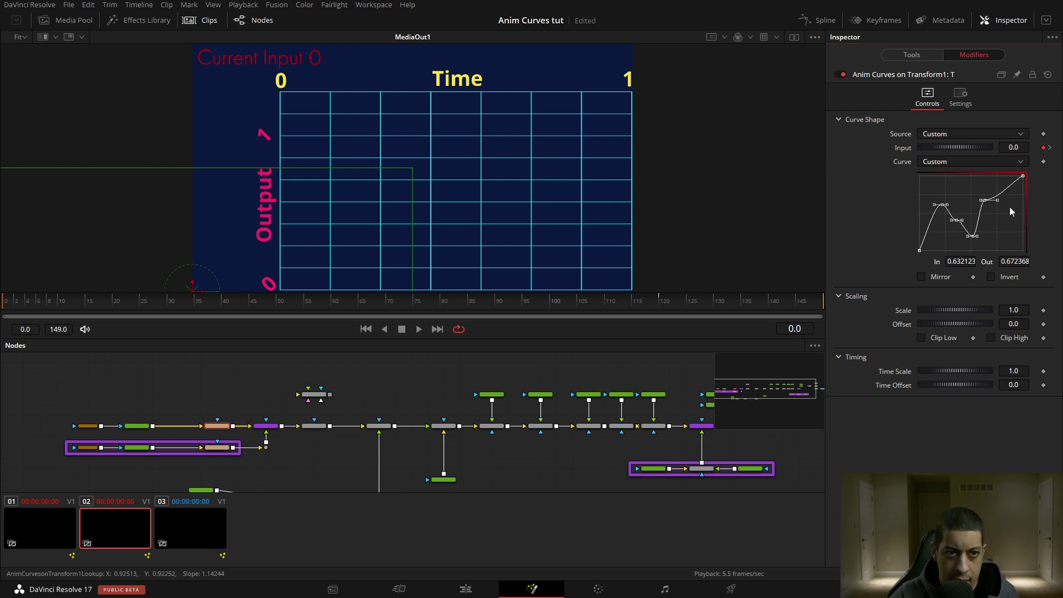
pyautogui.click(955, 233)
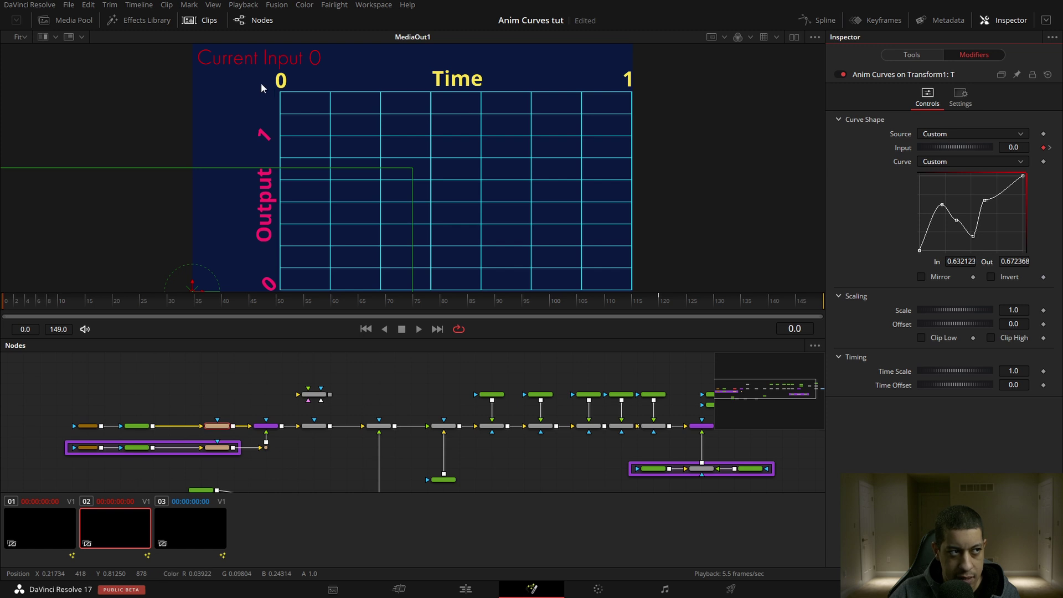
pyautogui.click(969, 137)
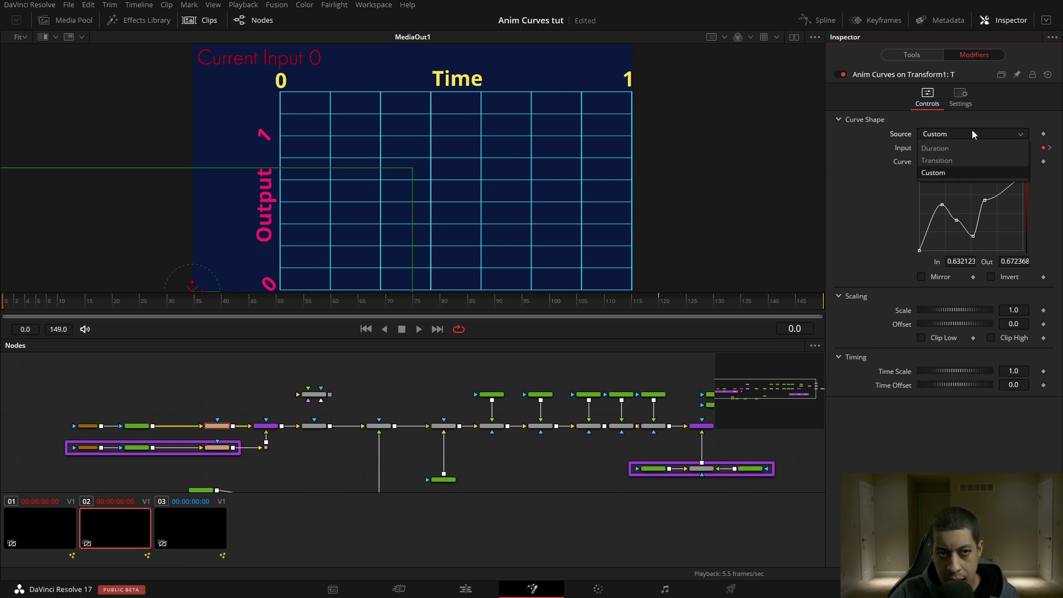
# Keep the source on Custom and drag a point's right tangent to add a dip near the end.
pyautogui.click(936, 174)
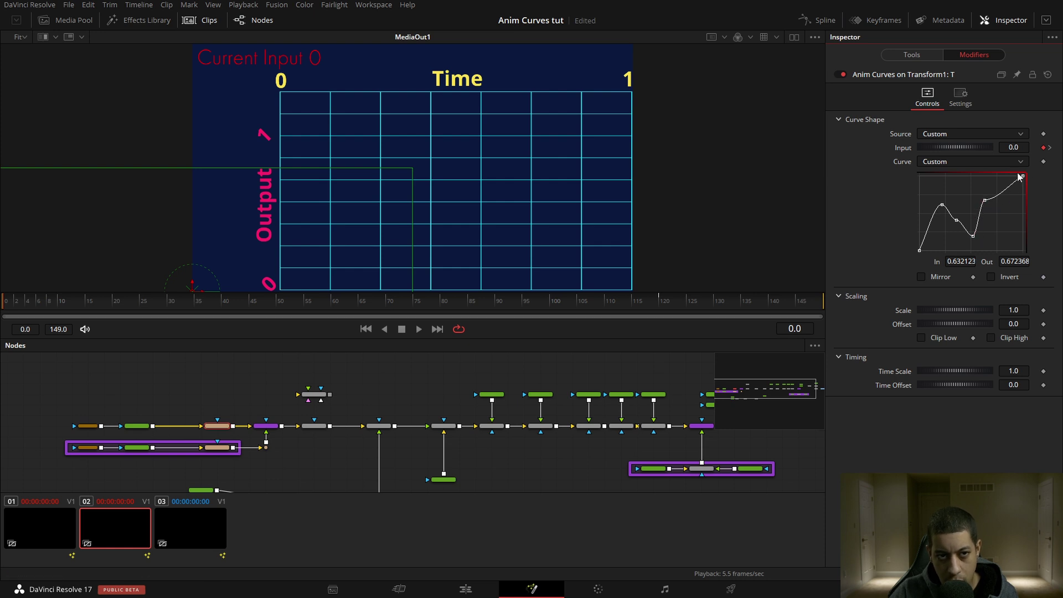
pyautogui.click(985, 200)
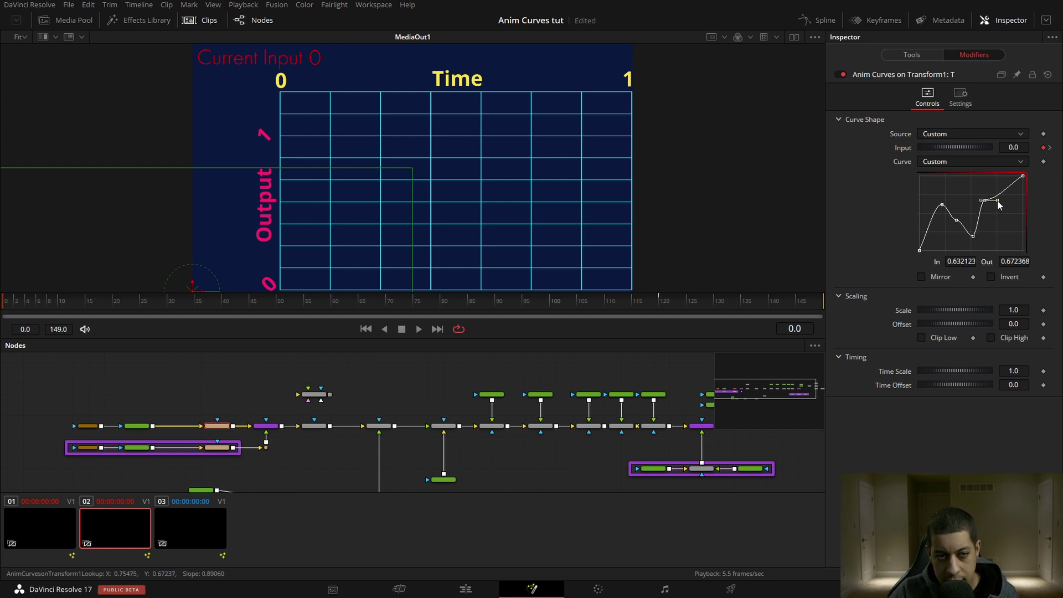
pyautogui.moveTo(998, 199); pyautogui.dragTo(1012, 212)
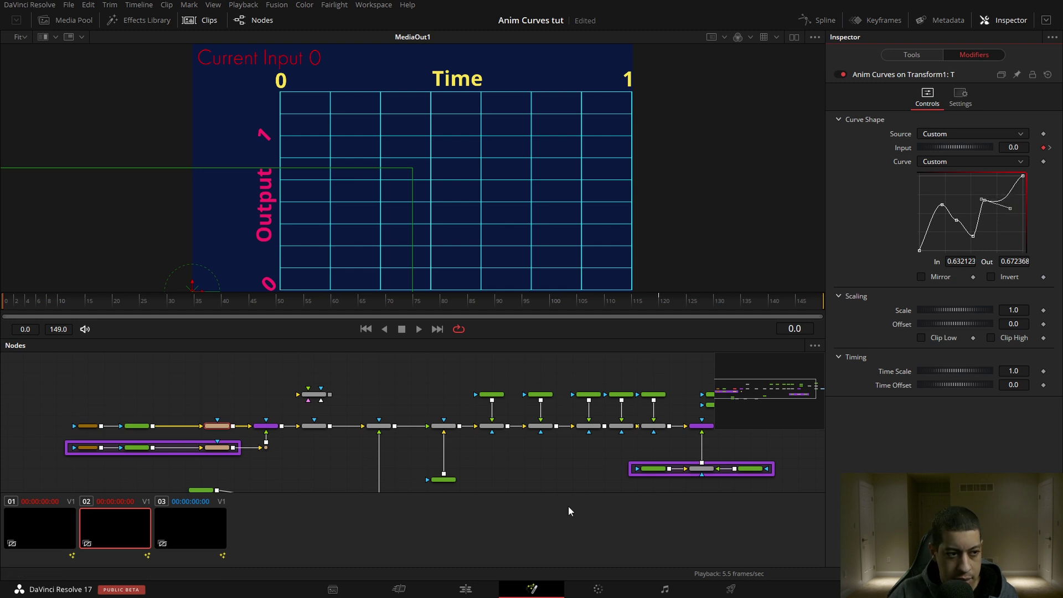
pyautogui.click(325, 395)
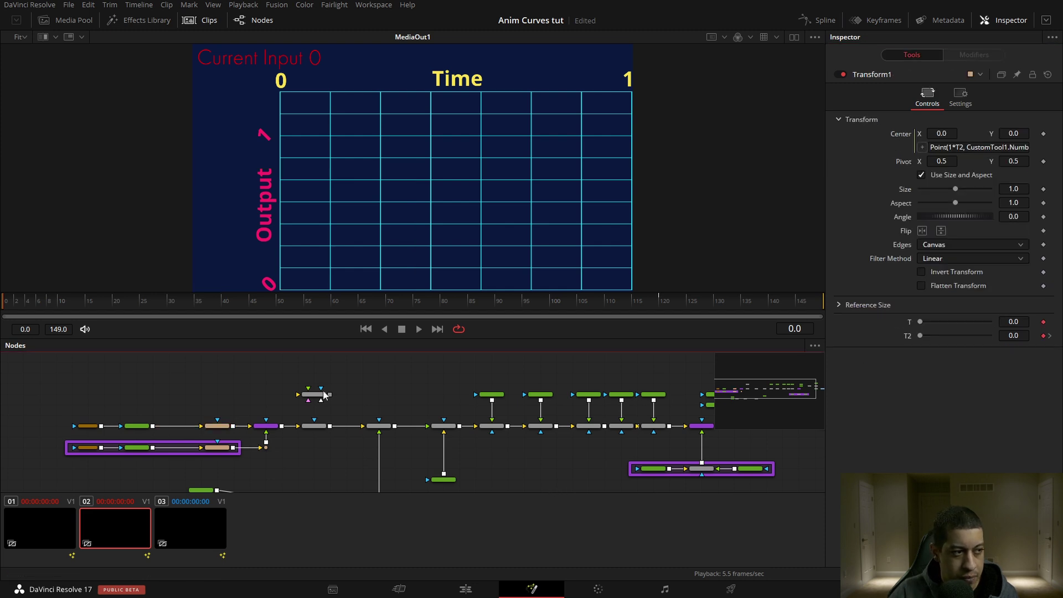
# Play the comp to preview the curve-driven trail with Transform1's Anim Curves displayed.
pyautogui.click(419, 330)
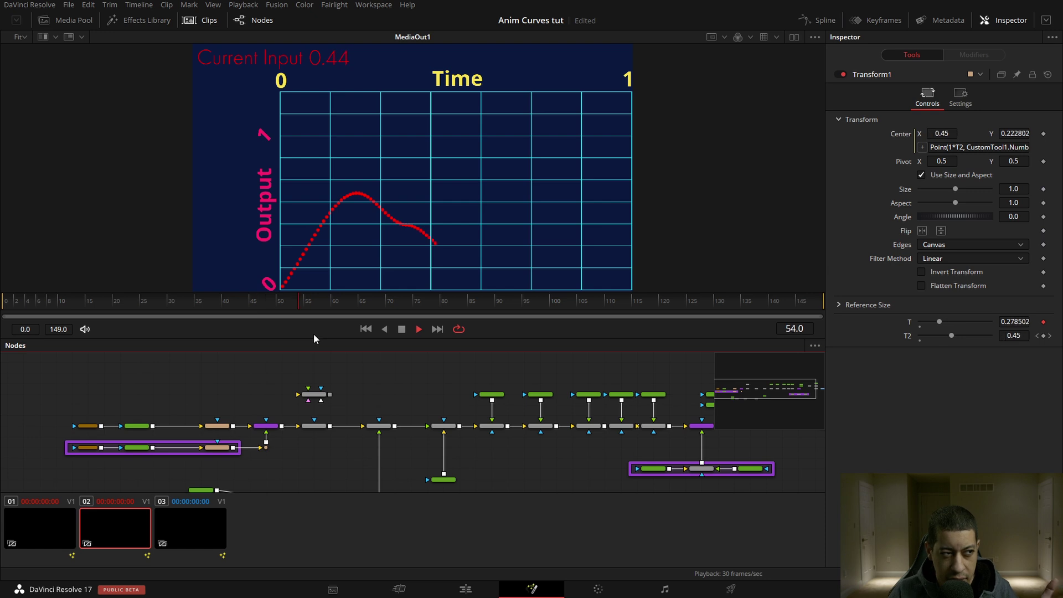
pyautogui.click(217, 425)
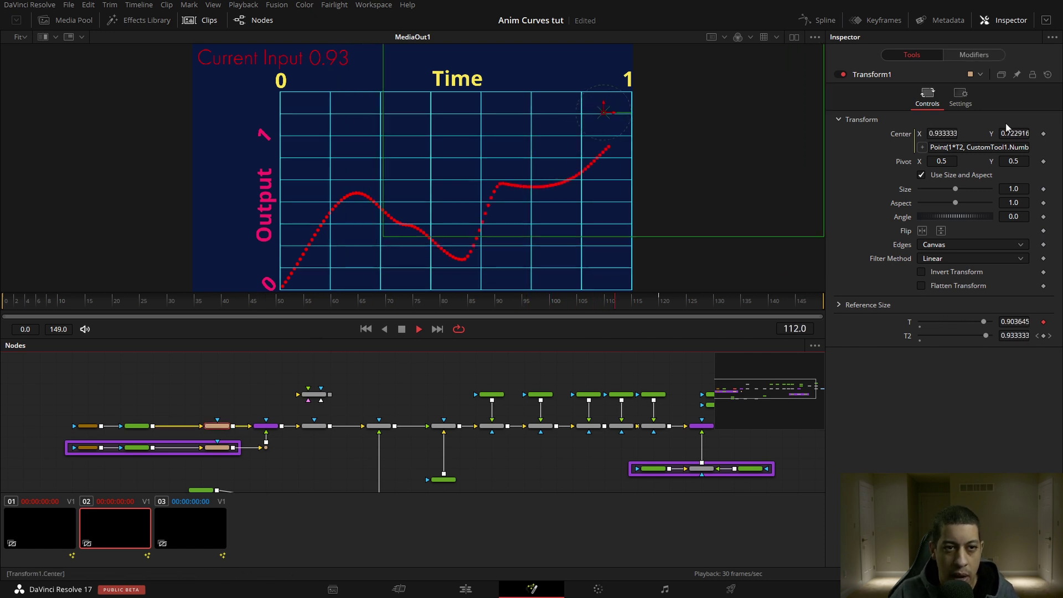
pyautogui.click(994, 55)
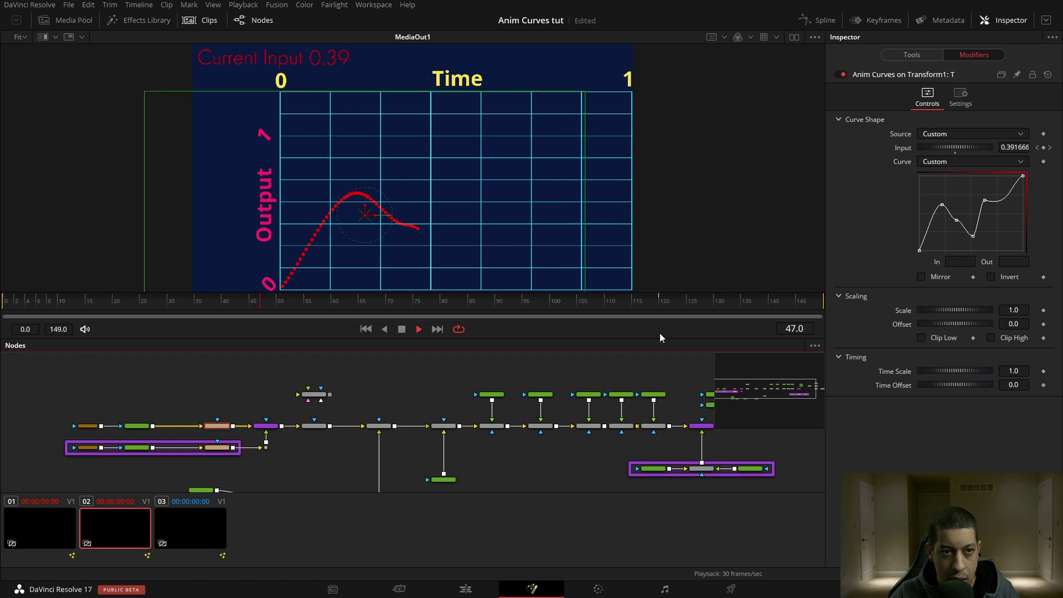
pyautogui.click(400, 331)
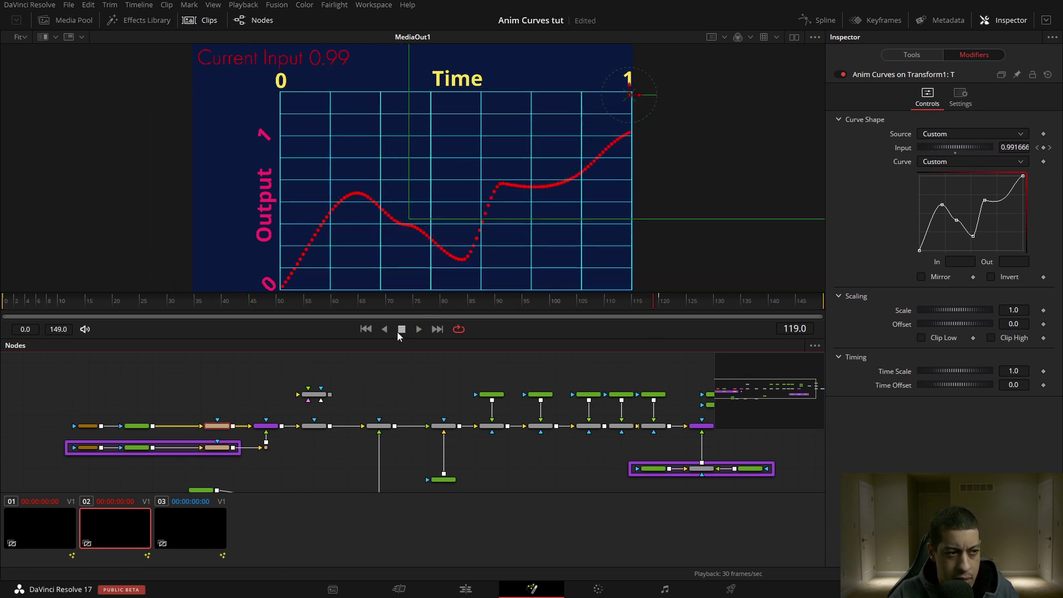
# Delete the low dip point from the custom curve and jump back to frame 0.
pyautogui.click(957, 220)
pyautogui.click(973, 236)
pyautogui.press('Delete')
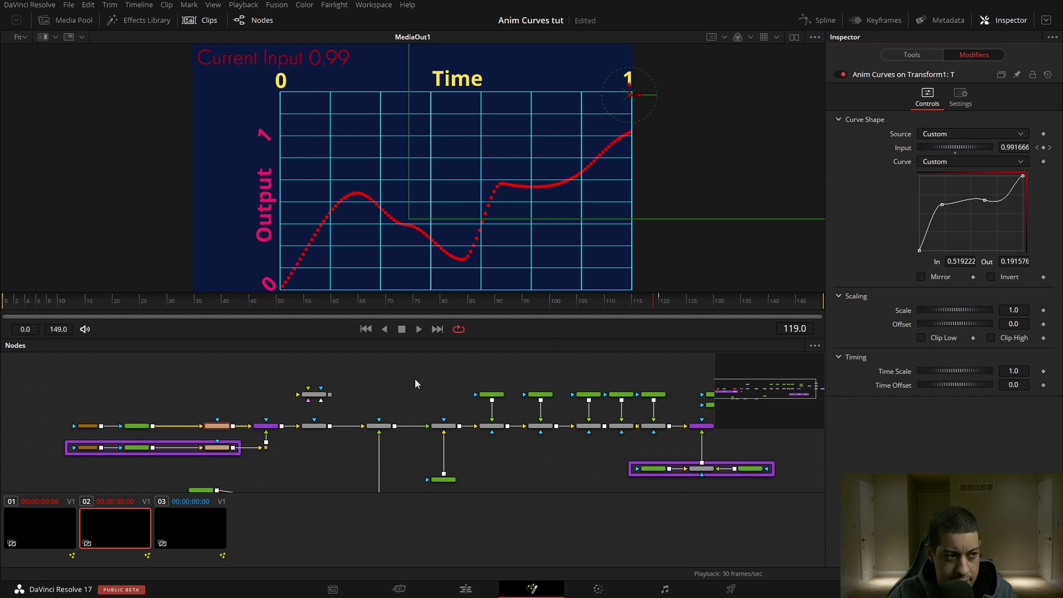
pyautogui.press('Home')
# Restart the Trails1 trail and view Transform1's Anim Curves as the revised red curve redraws.
pyautogui.click(314, 426)
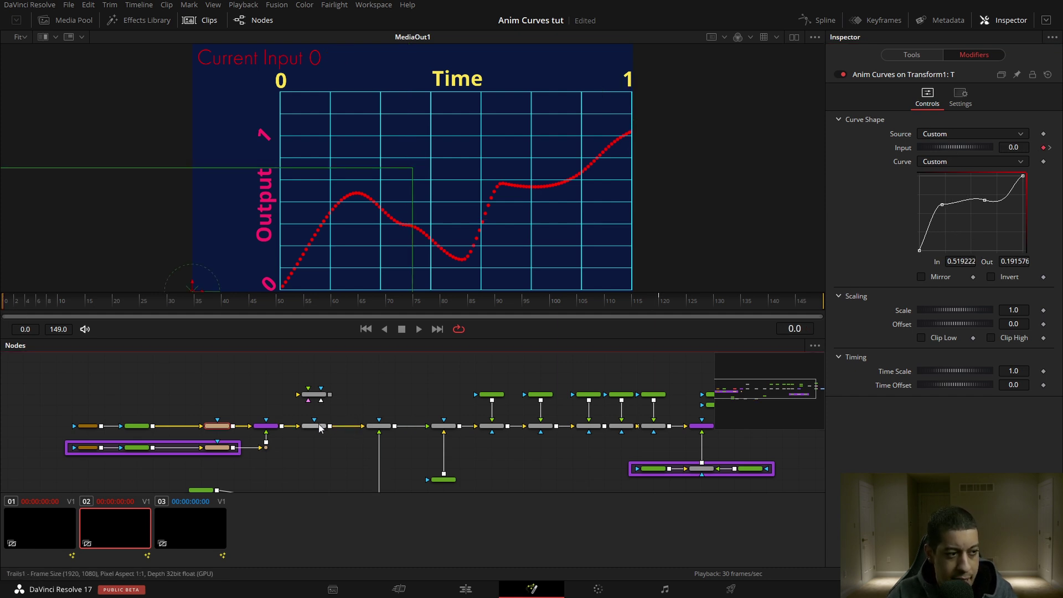
pyautogui.click(921, 122)
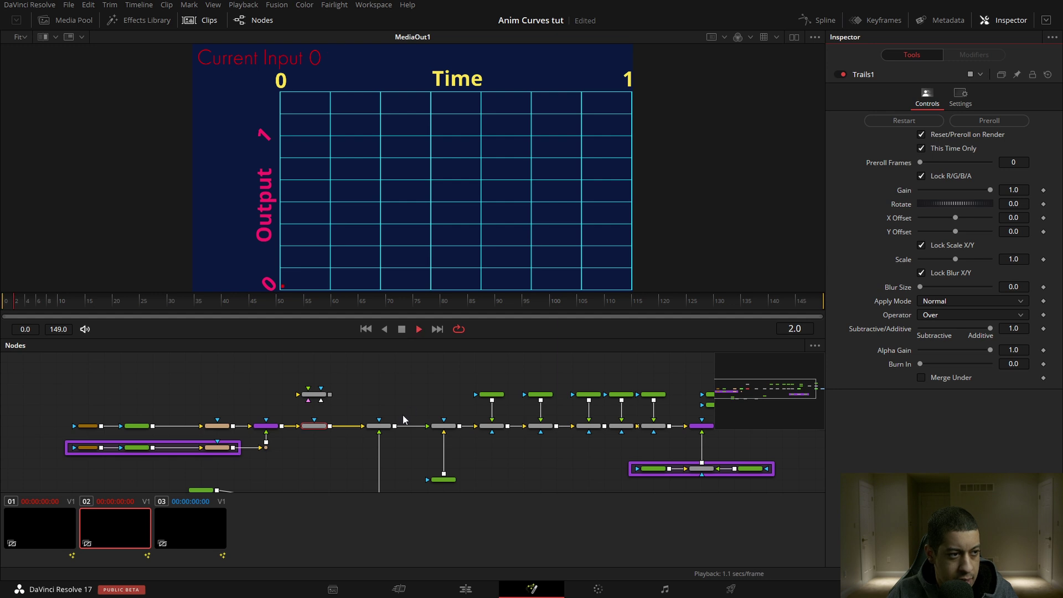
pyautogui.click(217, 426)
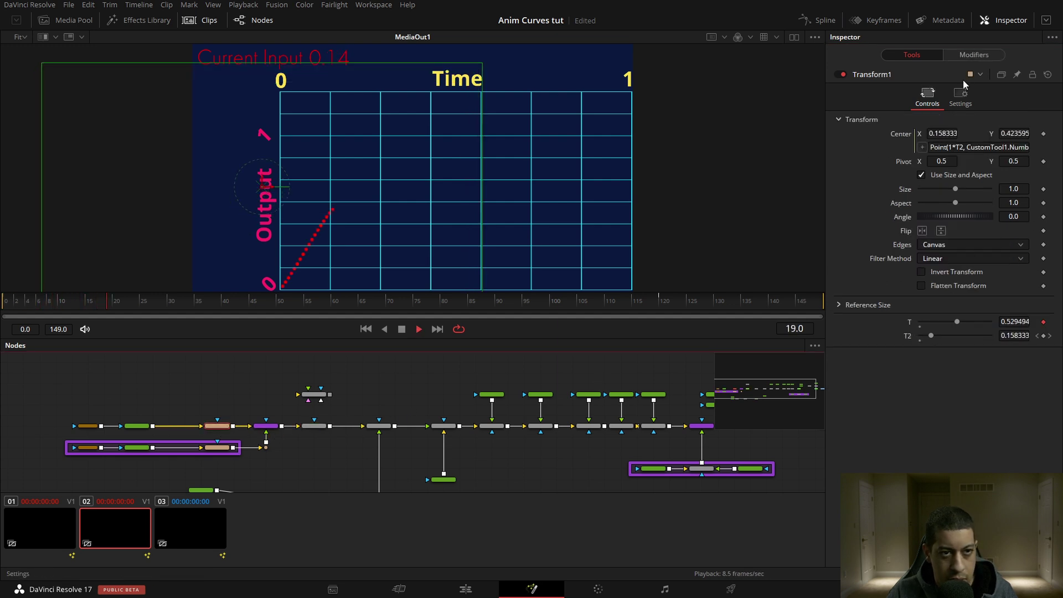
pyautogui.click(980, 58)
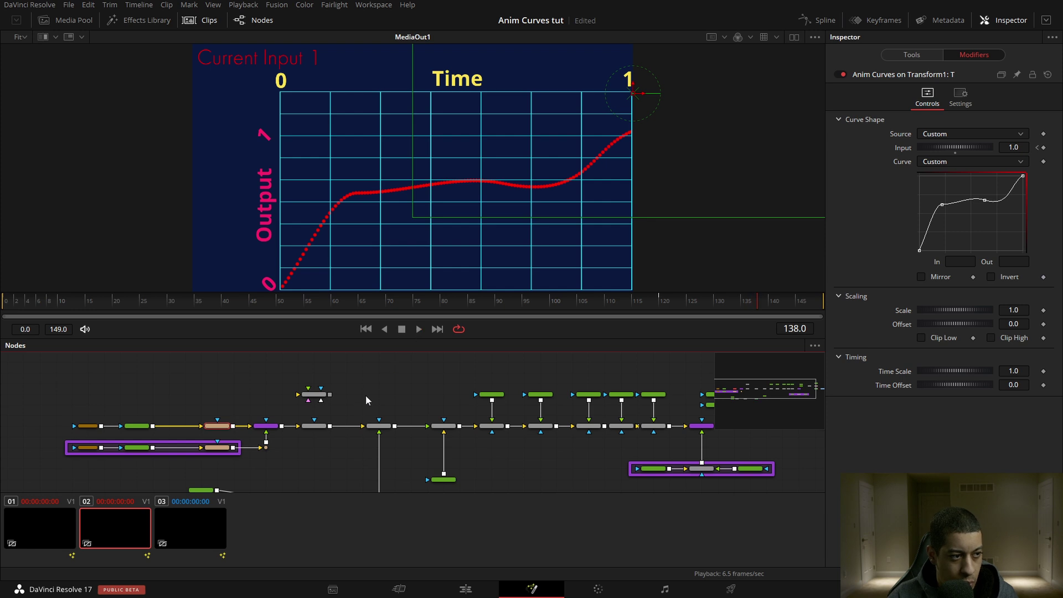
# Raise Merge10's Blend to 1.0 and enable the Merge2 node.
pyautogui.click(266, 426)
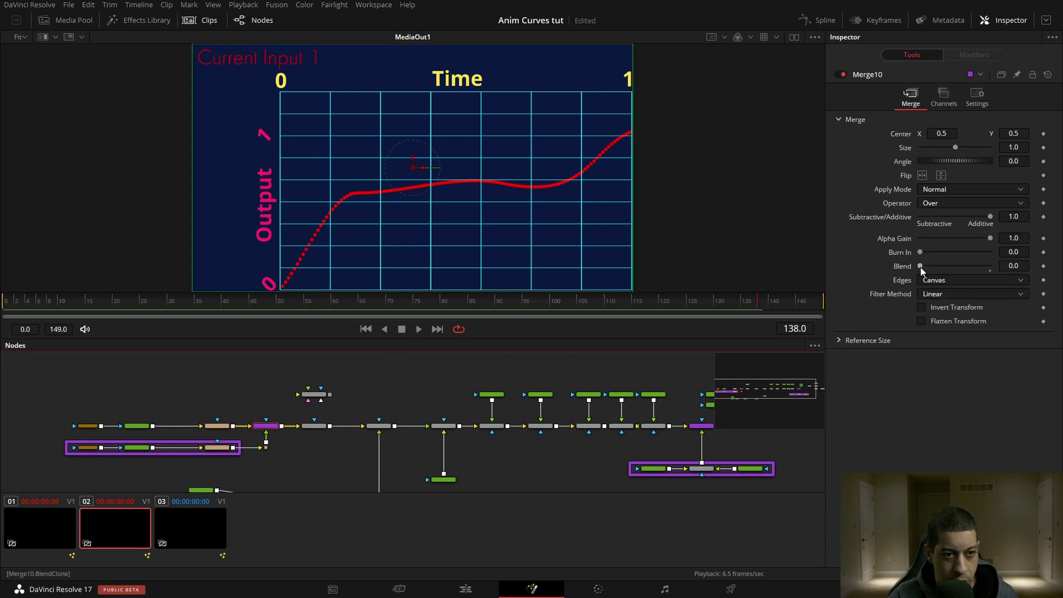
pyautogui.moveTo(921, 266); pyautogui.dragTo(991, 266)
pyautogui.moveTo(715, 434); pyautogui.dragTo(517, 449)
pyautogui.click(512, 443)
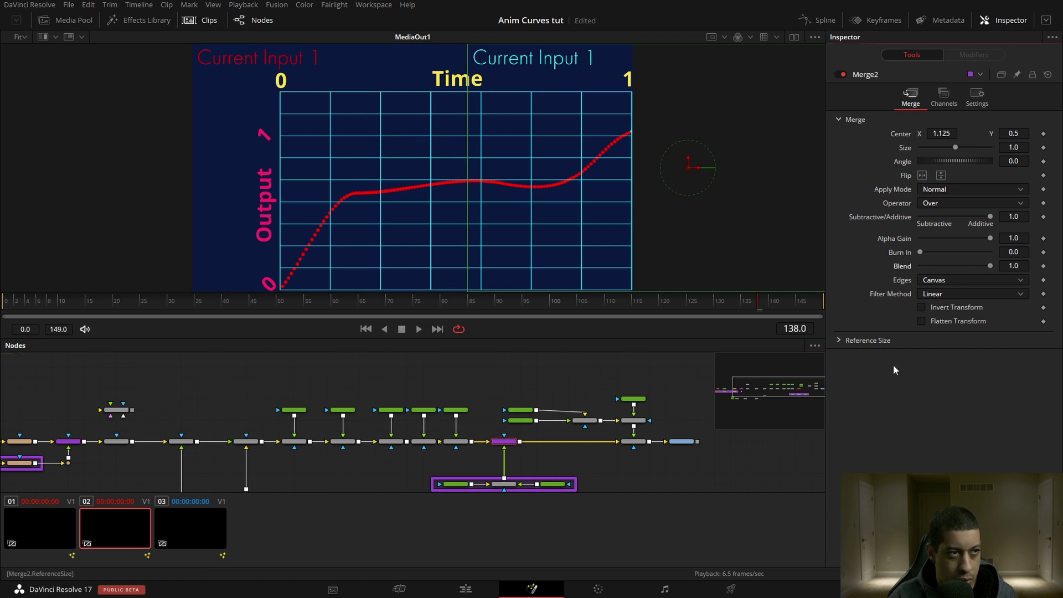
# Restart the trails and play so cyan and red trails draw, showing Transform1_1's Anim Curves.
pyautogui.moveTo(389, 481); pyautogui.dragTo(664, 432)
pyautogui.click(367, 398)
pyautogui.click(365, 329)
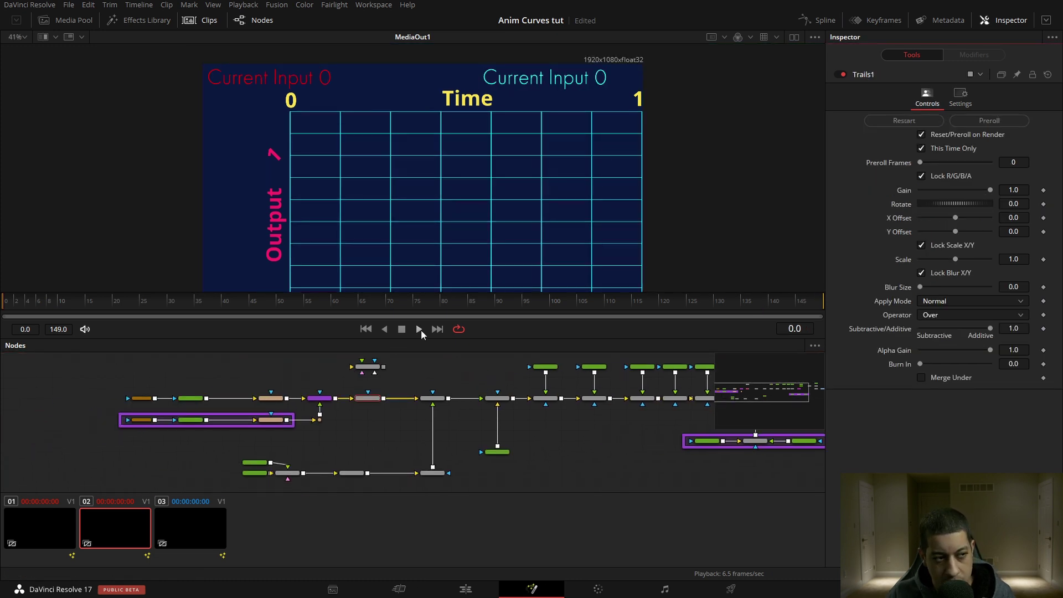
pyautogui.click(419, 329)
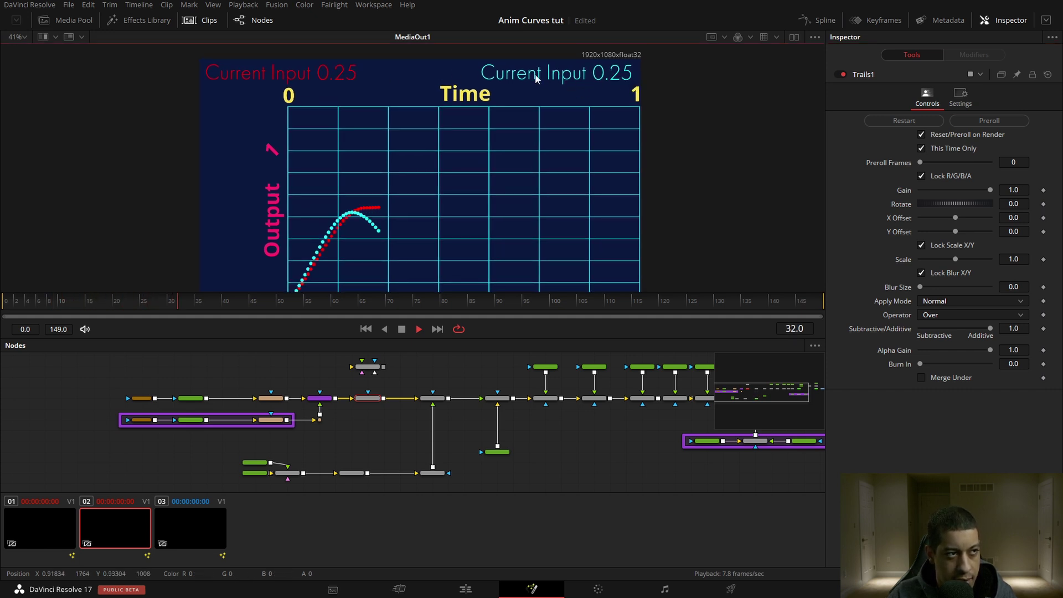
pyautogui.click(270, 420)
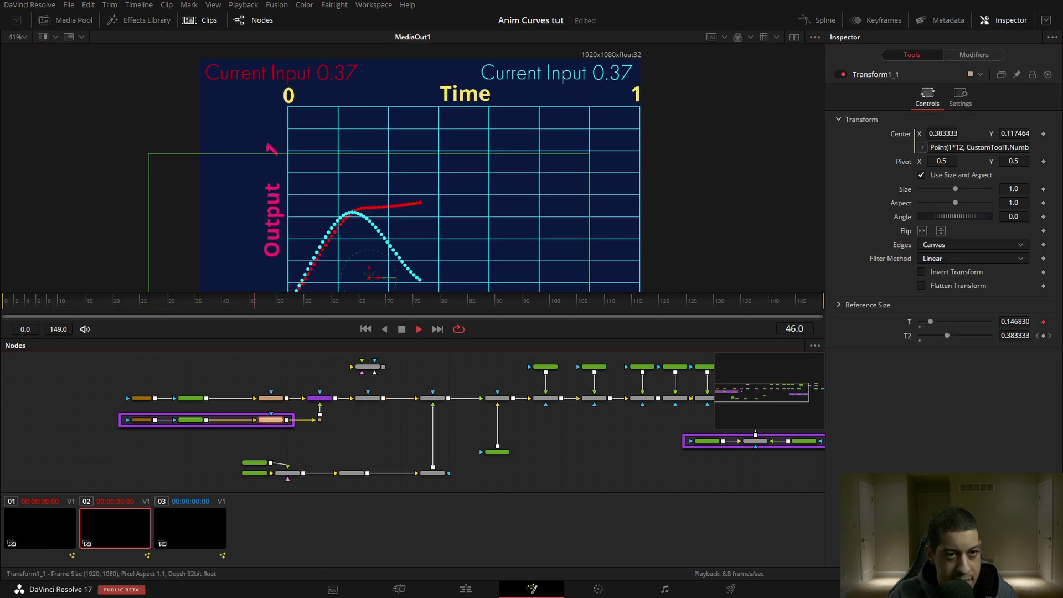
pyautogui.click(974, 54)
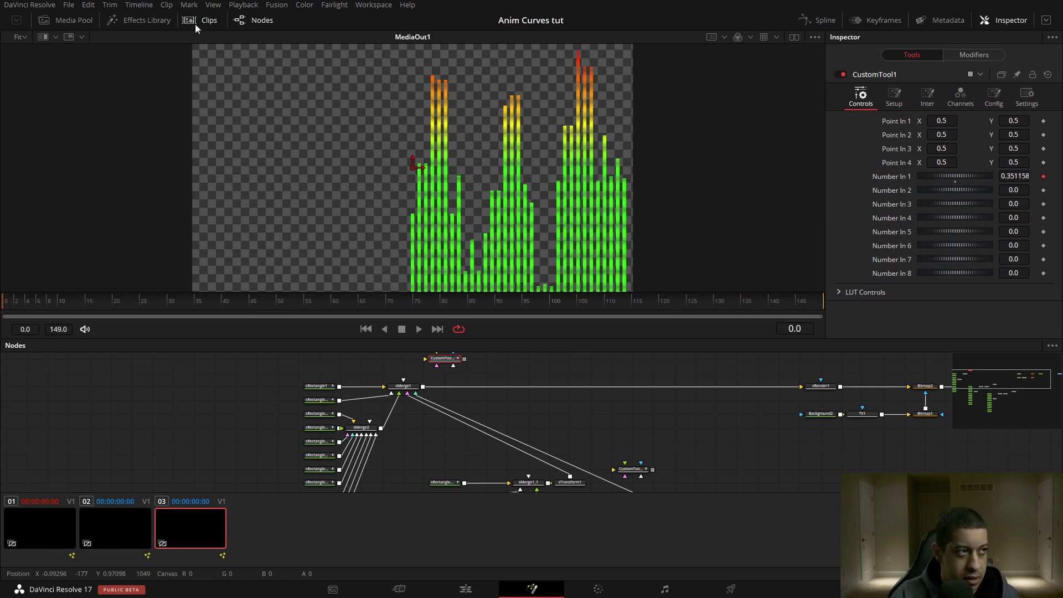
# Close the Clips strip to enlarge the bar-meter comp's viewer and node graph.
pyautogui.click(195, 23)
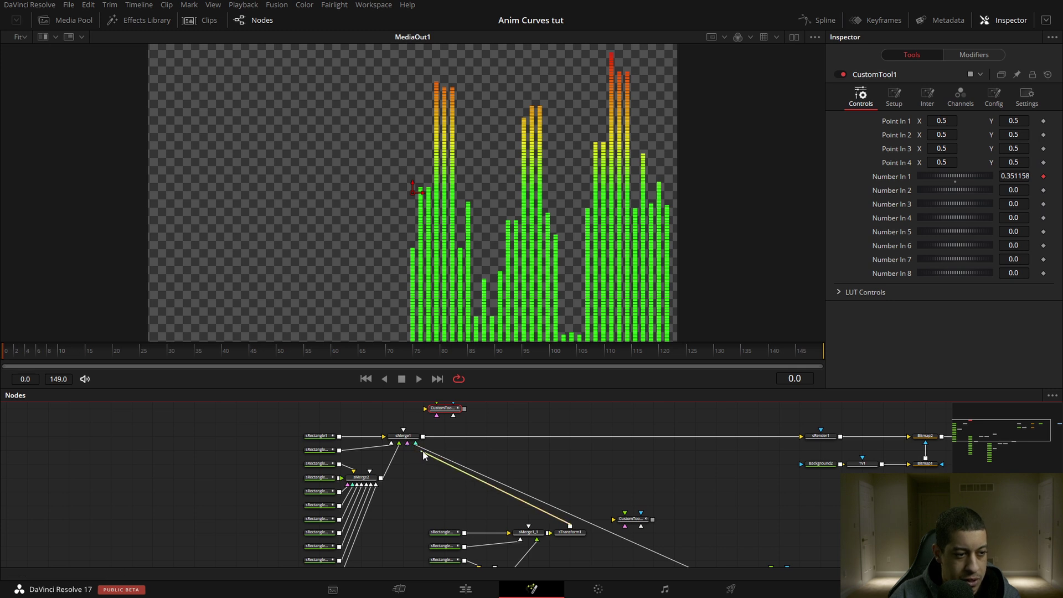
# Disconnect the extra bar groups from sMerge1 and check sRectangle1's height Anim Curves.
pyautogui.moveTo(423, 455); pyautogui.dragTo(478, 440)
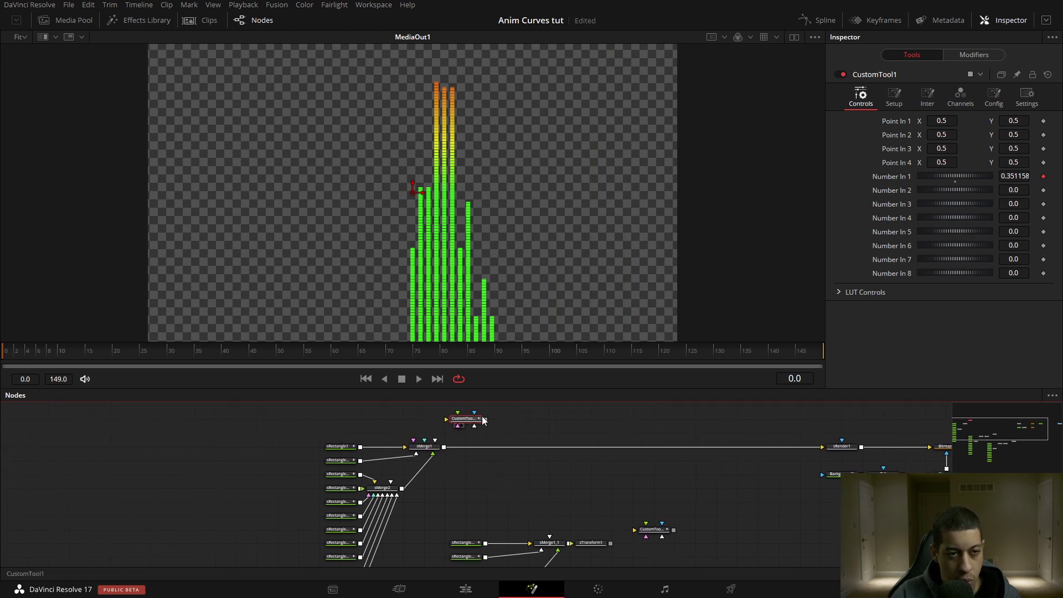
pyautogui.click(342, 448)
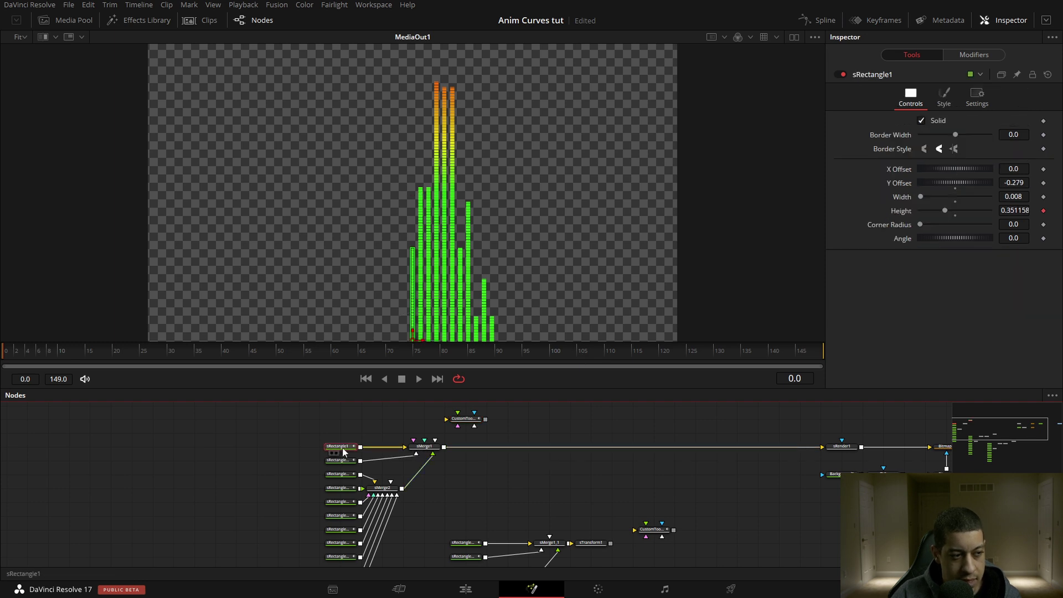
pyautogui.click(975, 55)
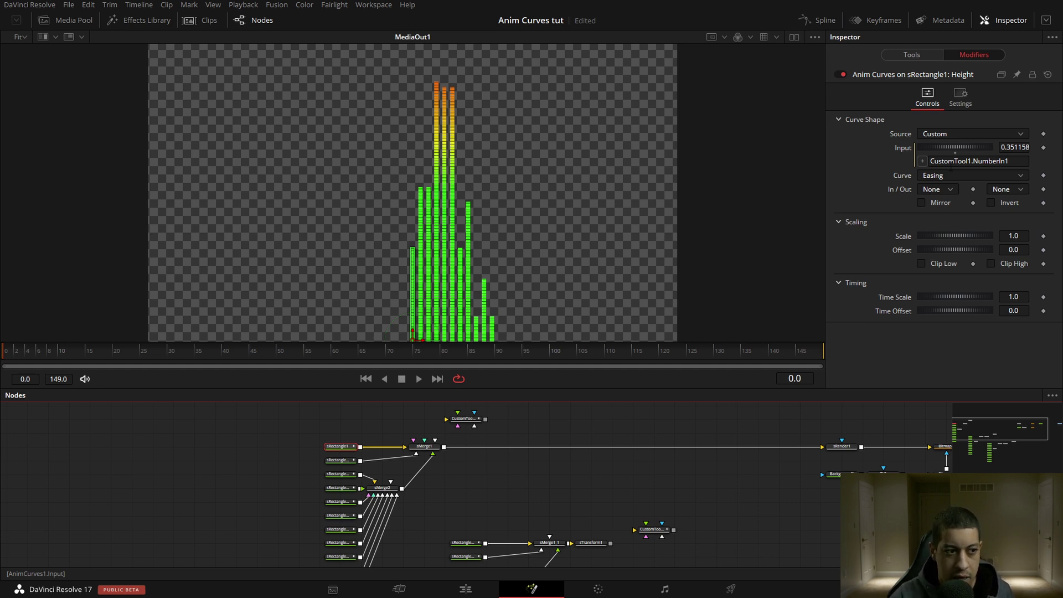
# Inspect CustomTool1's number inputs: Number In 1 keyframed at 0.351158, others at 0.0.
pyautogui.click(464, 421)
pyautogui.click(912, 54)
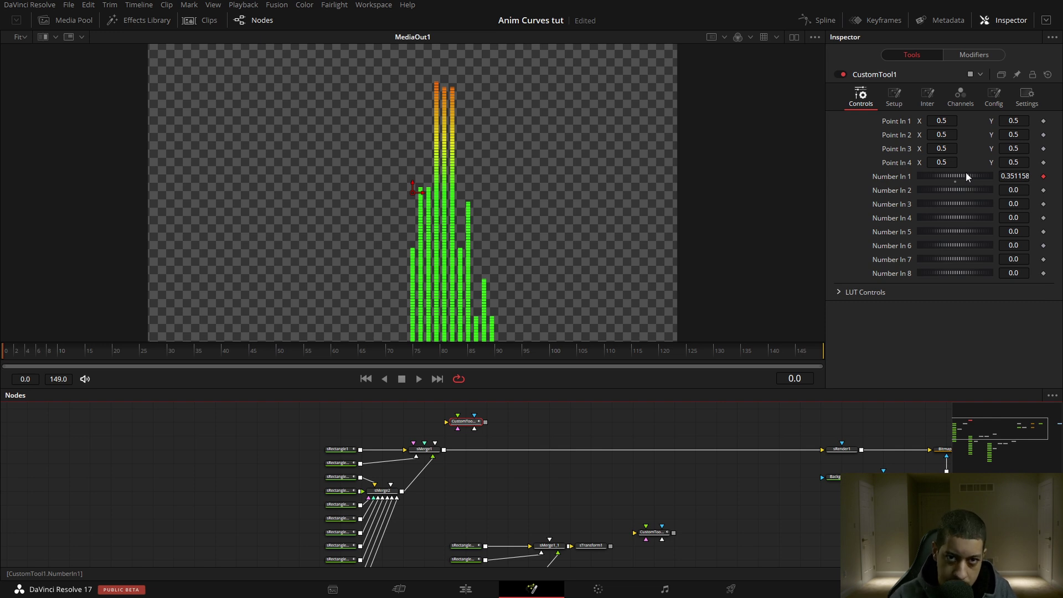
pyautogui.rightClick(899, 188)
# Review the Shake settings on Number In 1 and play back the bar animation.
pyautogui.moveTo(933, 235)
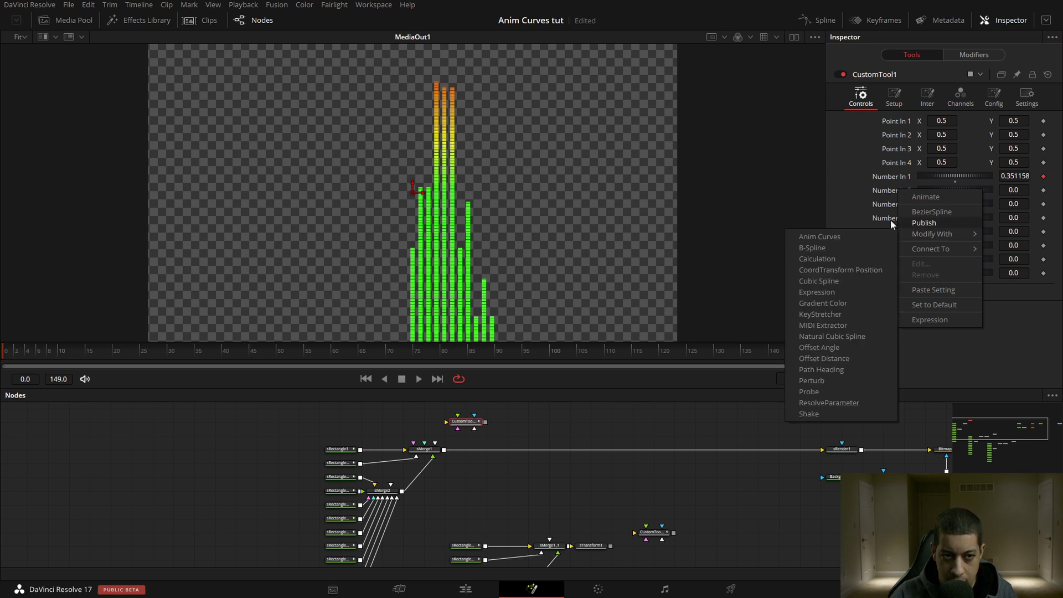
pyautogui.press('Escape')
pyautogui.click(974, 55)
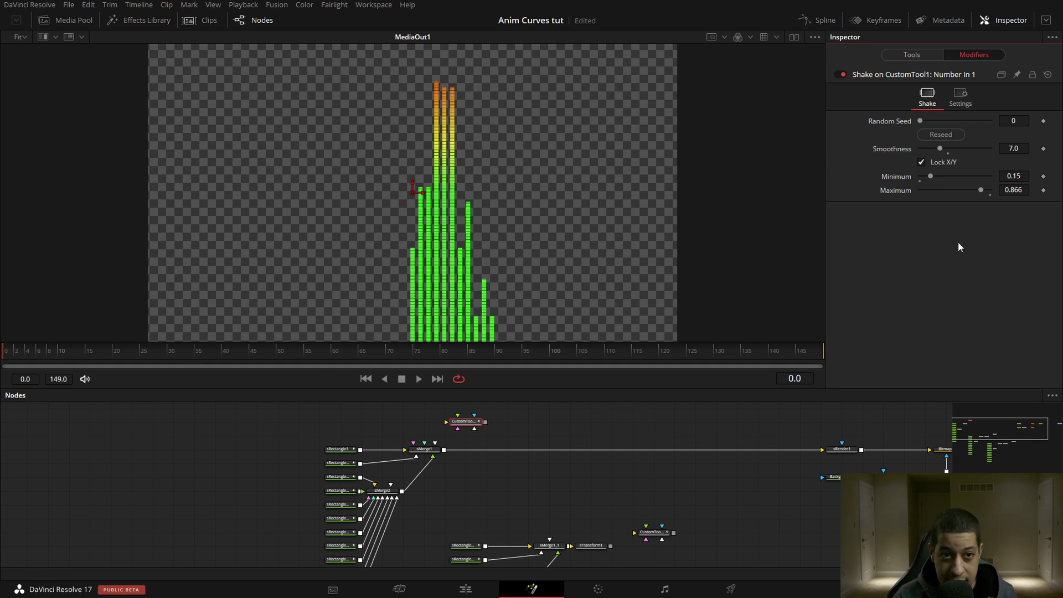
pyautogui.click(418, 380)
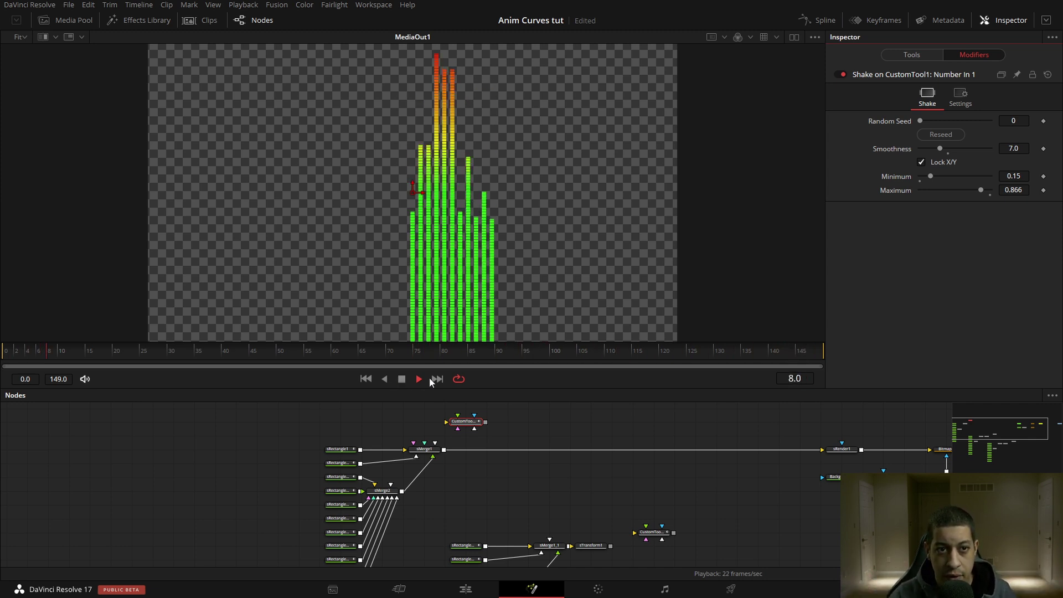
pyautogui.click(928, 55)
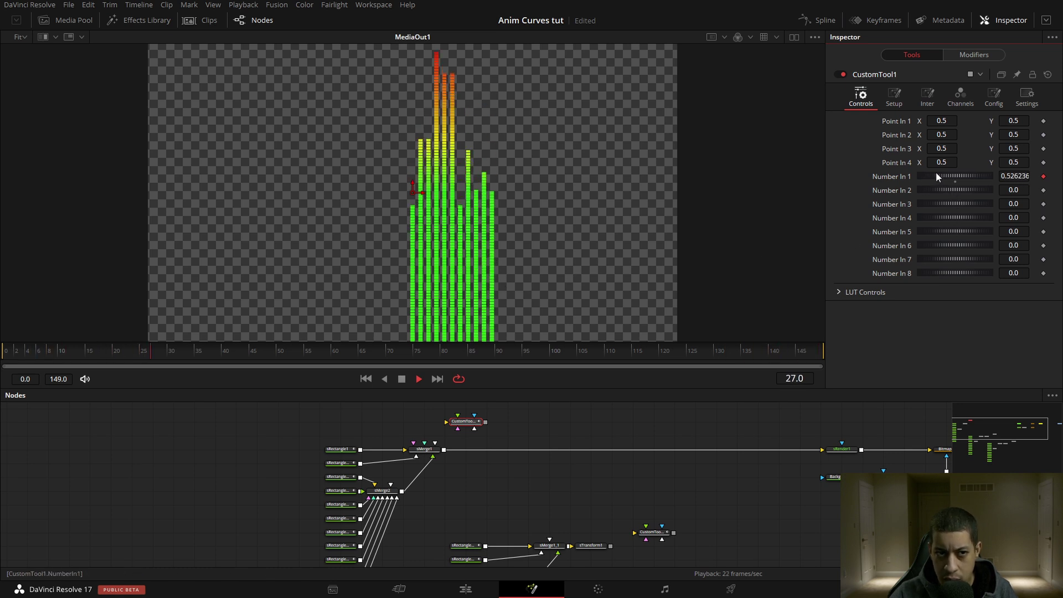
pyautogui.click(402, 380)
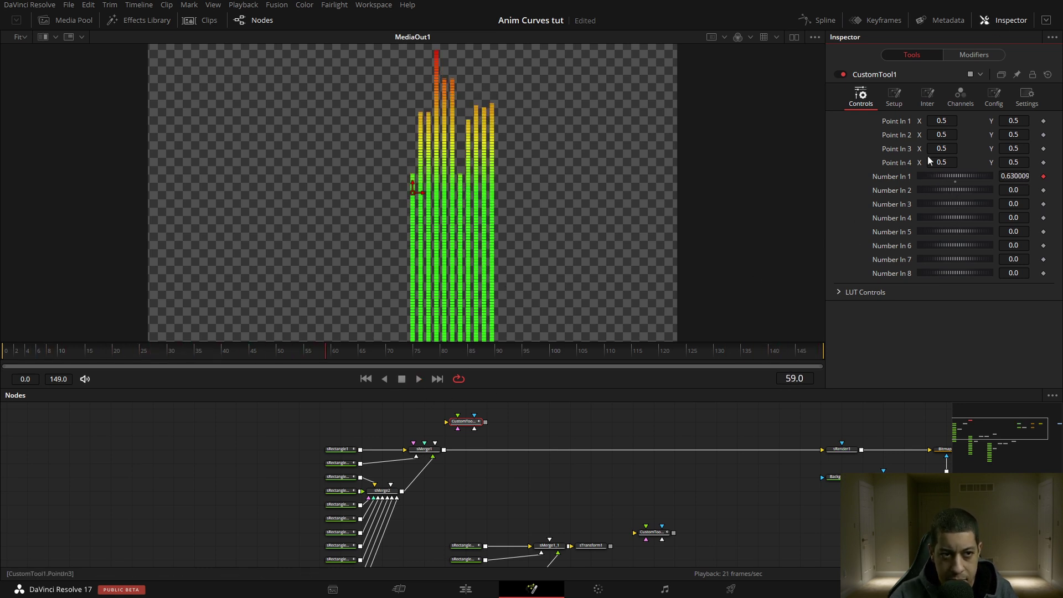
# Remove Number In 1's animation and set it to 0.507, raising sRectangle1_1's Height to 0.756951.
pyautogui.rightClick(896, 177)
pyautogui.click(914, 183)
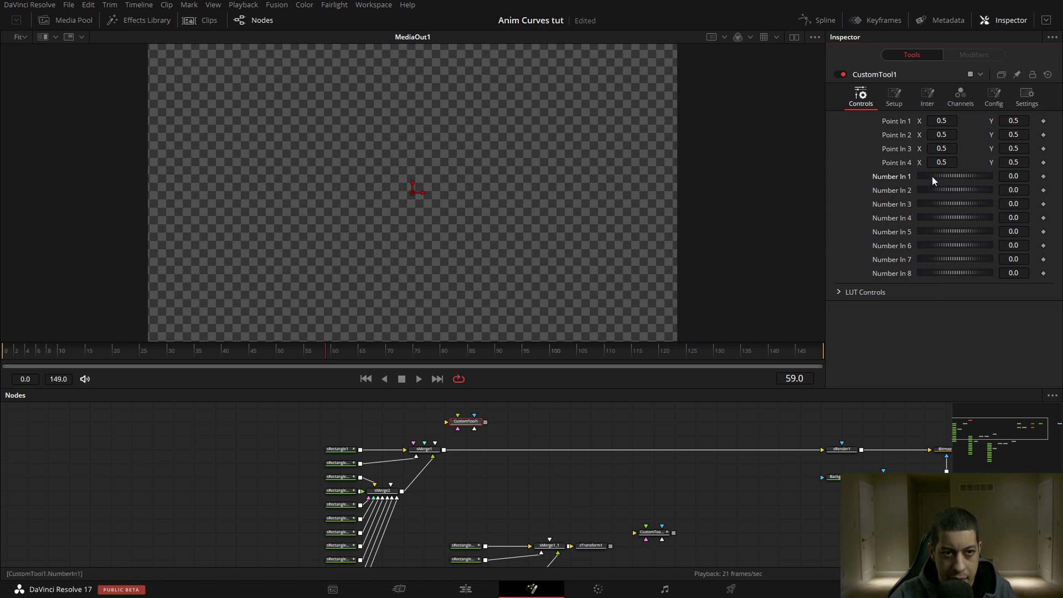
pyautogui.moveTo(932, 175); pyautogui.dragTo(971, 174)
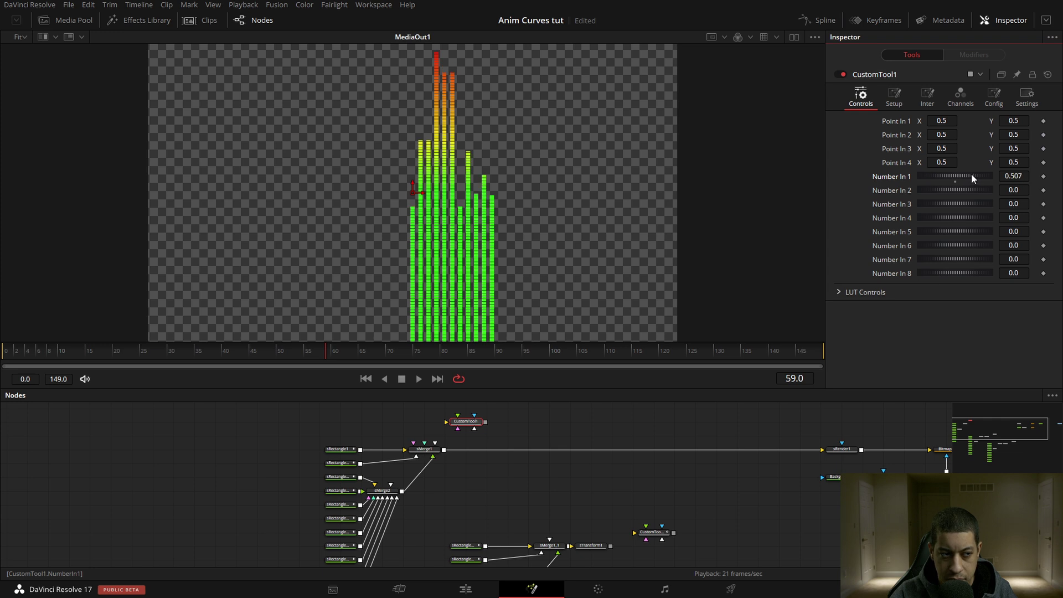
pyautogui.click(339, 463)
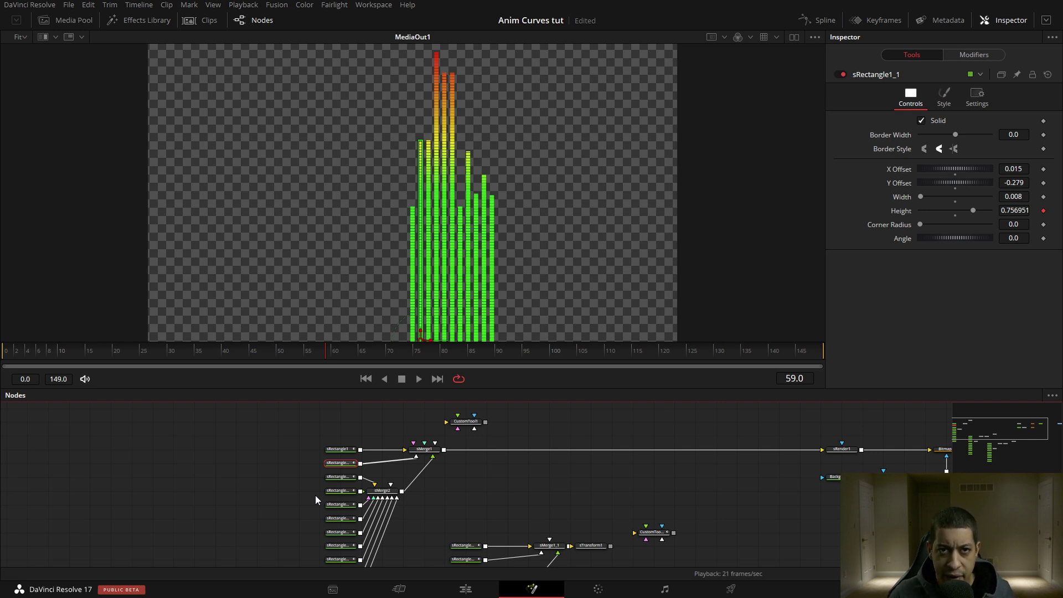
# Compare the height Anim Curves easings of sRectangle1_1 through sRectangle1_4, including Back and Elastic.
pyautogui.click(973, 55)
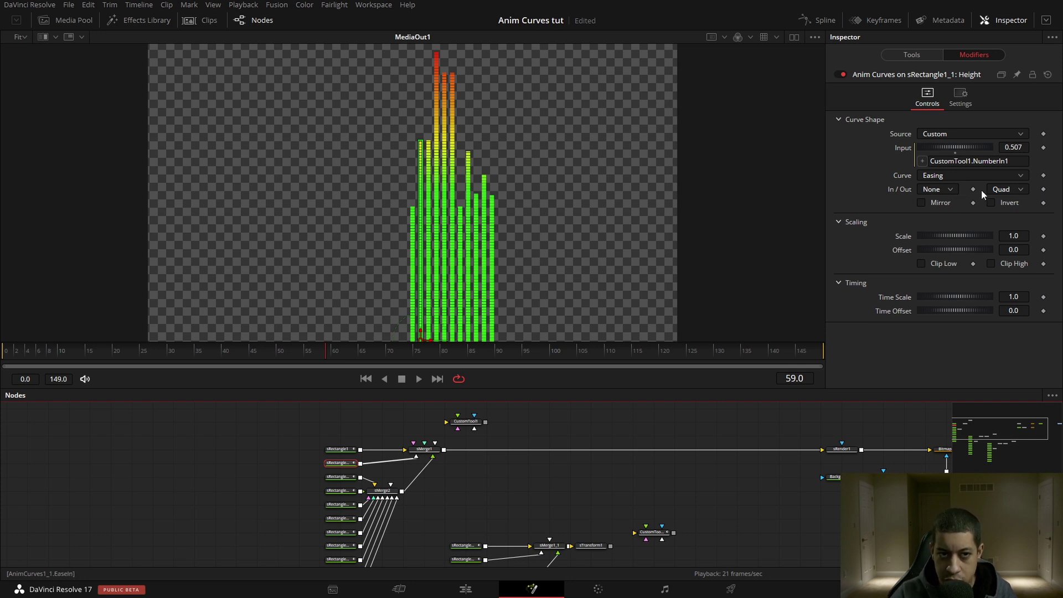
pyautogui.click(348, 480)
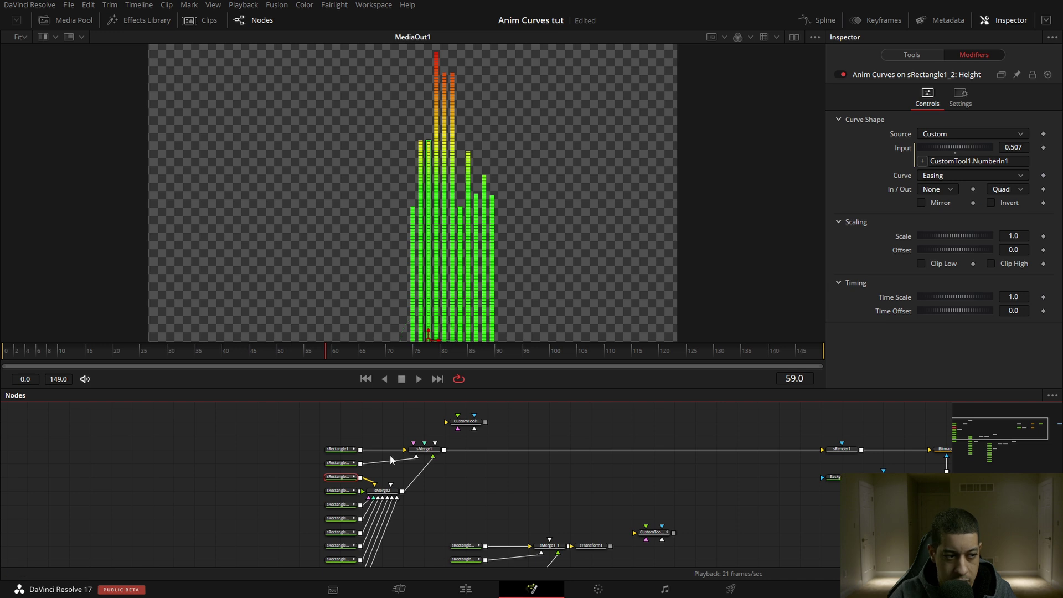
pyautogui.click(339, 491)
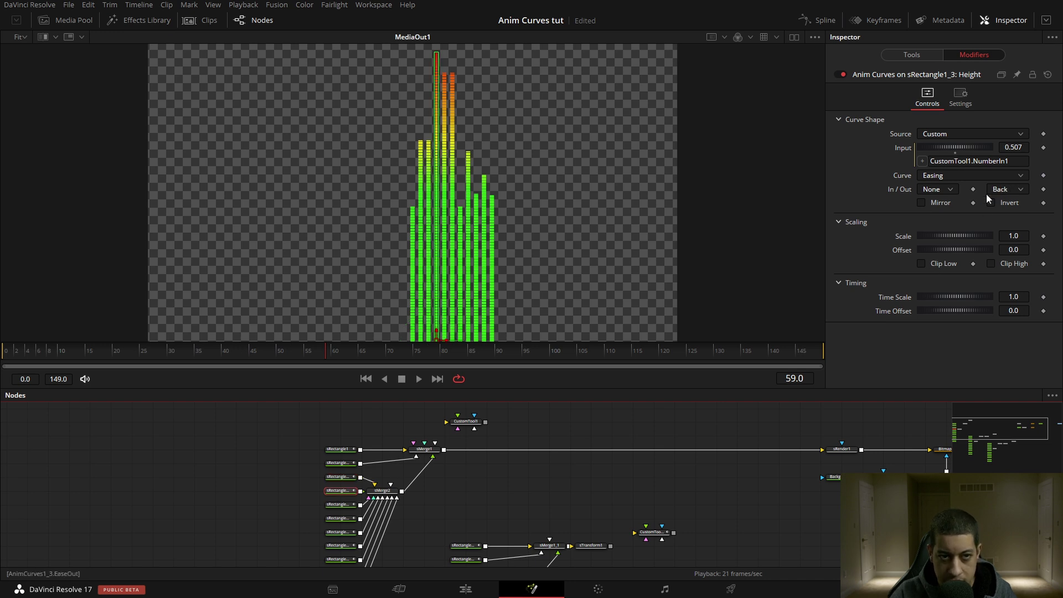
pyautogui.click(340, 505)
# Set CustomTool1's Number In 1 to 0.536 so the bar peaks reach red.
pyautogui.click(465, 422)
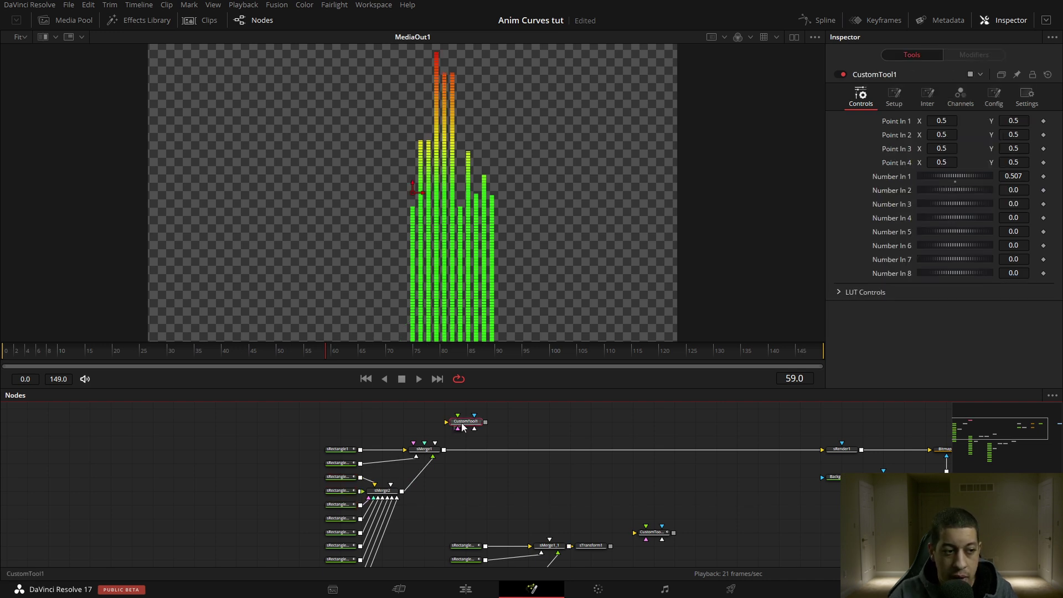
pyautogui.moveTo(956, 175)
pyautogui.mouseDown()
pyautogui.moveTo(966, 175)
pyautogui.moveTo(959, 180)
pyautogui.mouseUp()
pyautogui.moveTo(537, 484); pyautogui.dragTo(623, 475)
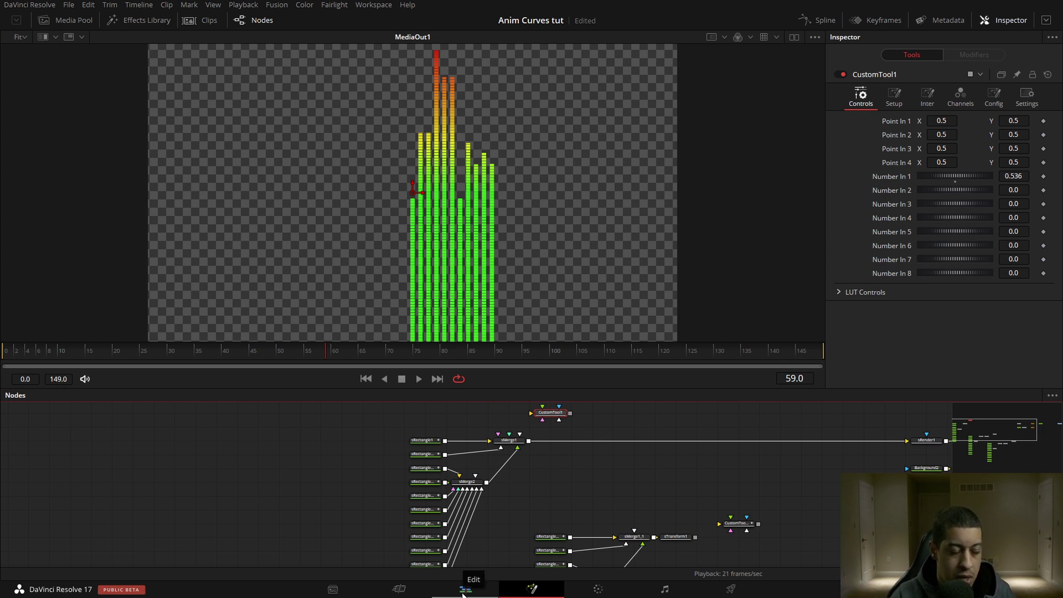
# Connect sTransform1 and another transformed bar group into sMerge1 as second and third inputs.
pyautogui.click(686, 539)
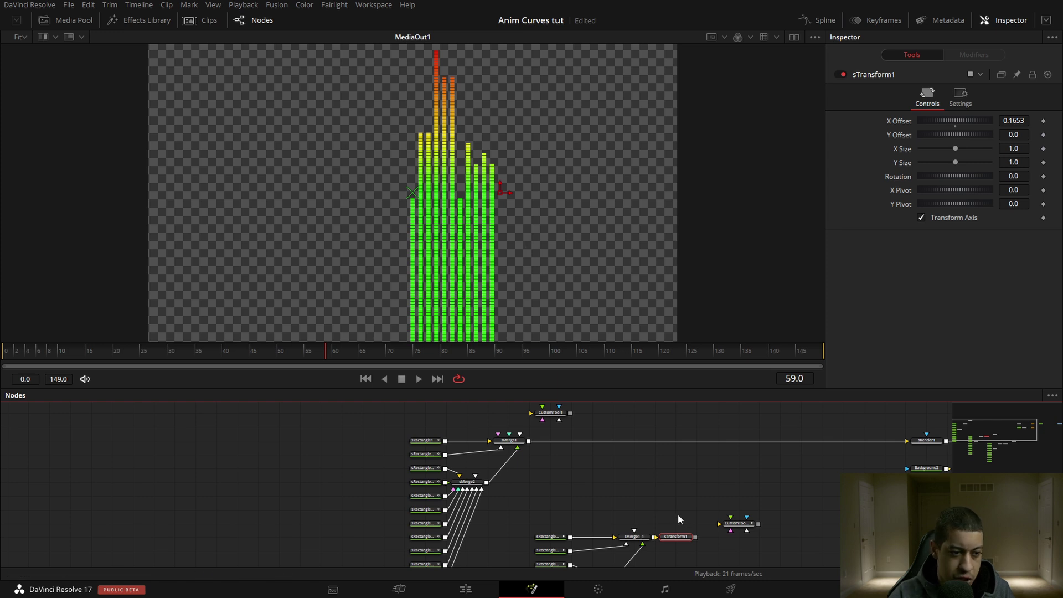
pyautogui.moveTo(696, 536); pyautogui.dragTo(519, 448)
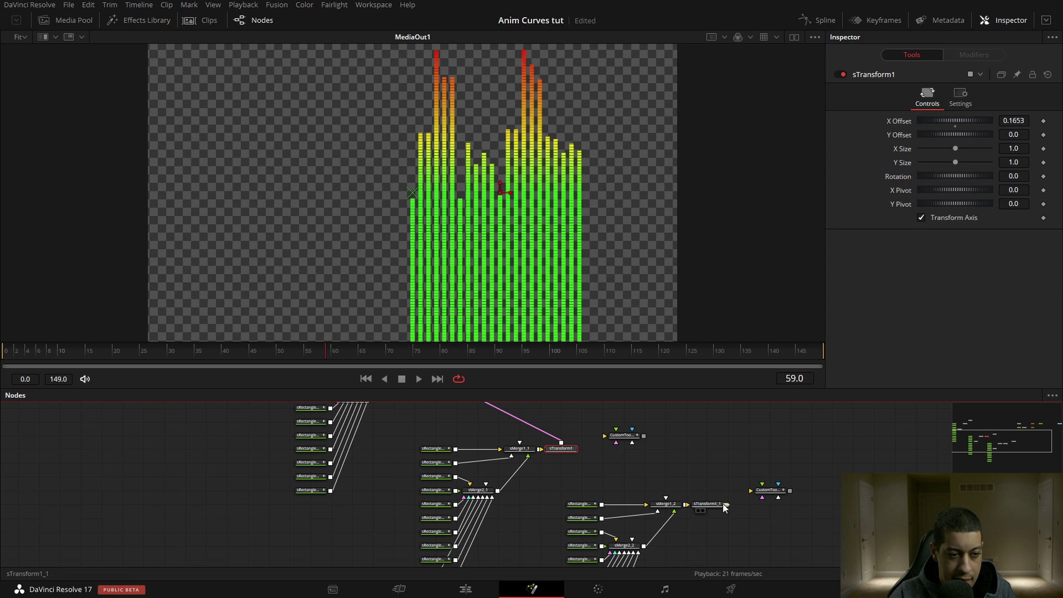
pyautogui.moveTo(457, 355); pyautogui.dragTo(407, 520)
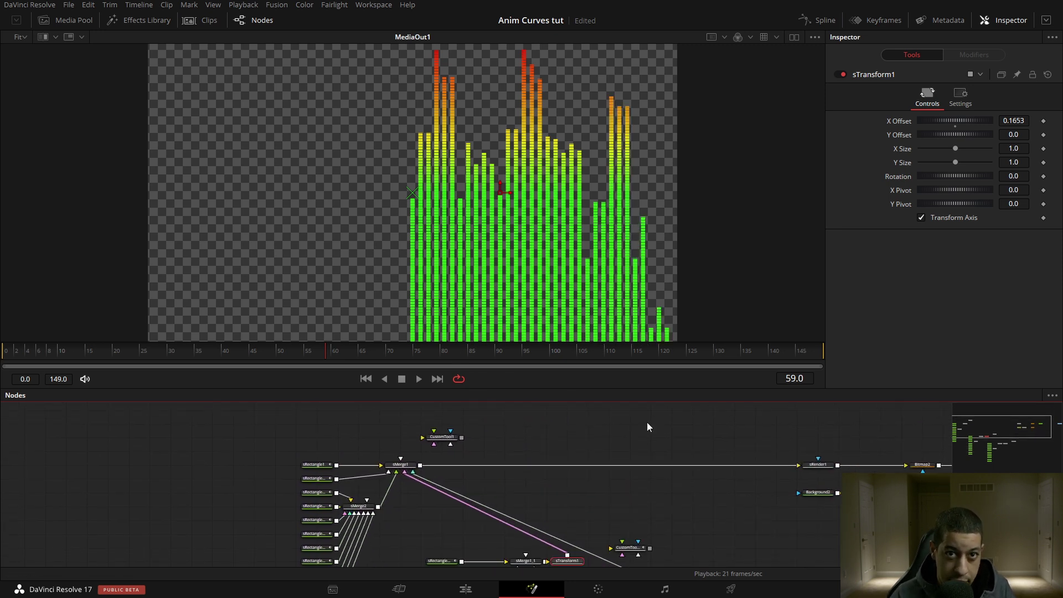
# Play the bars driven by CustomTool1_1's Shake modifier (0.15 to 0.866, Smoothness 7.0).
pyautogui.scroll(-3, 654, 546)
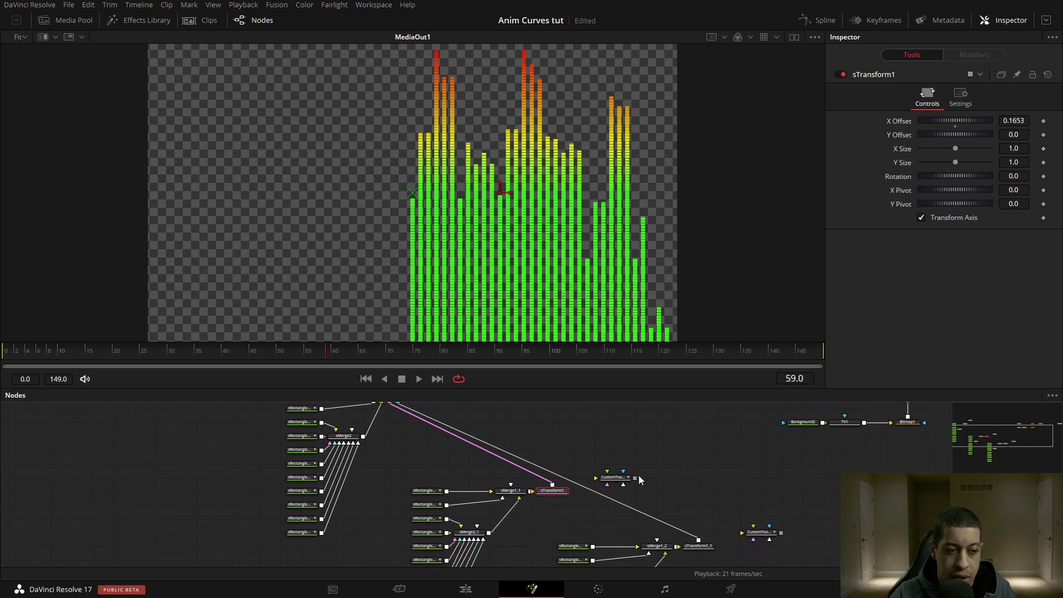
pyautogui.click(615, 478)
pyautogui.click(989, 55)
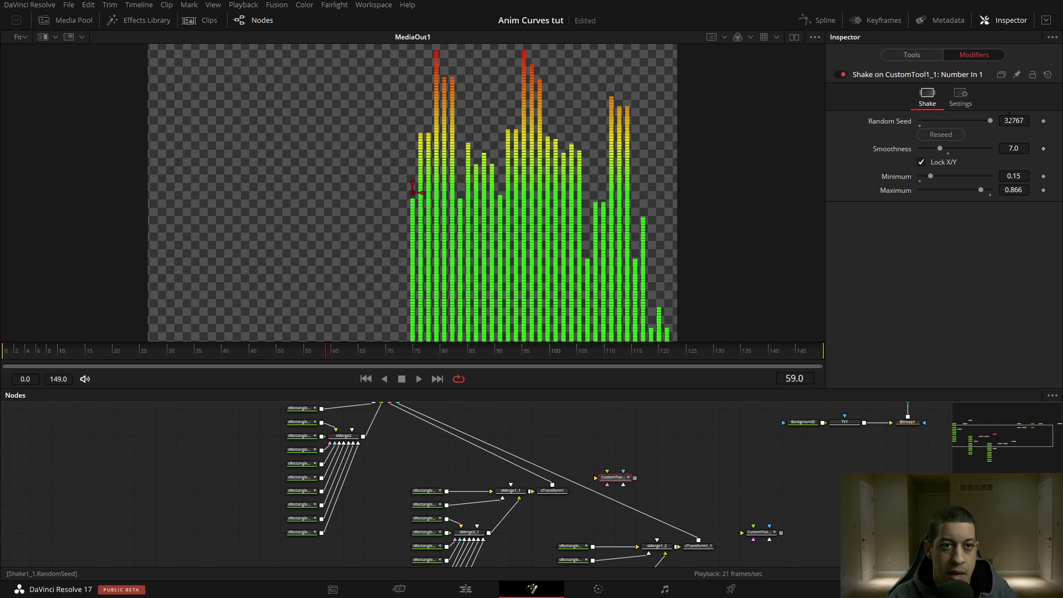
pyautogui.click(420, 379)
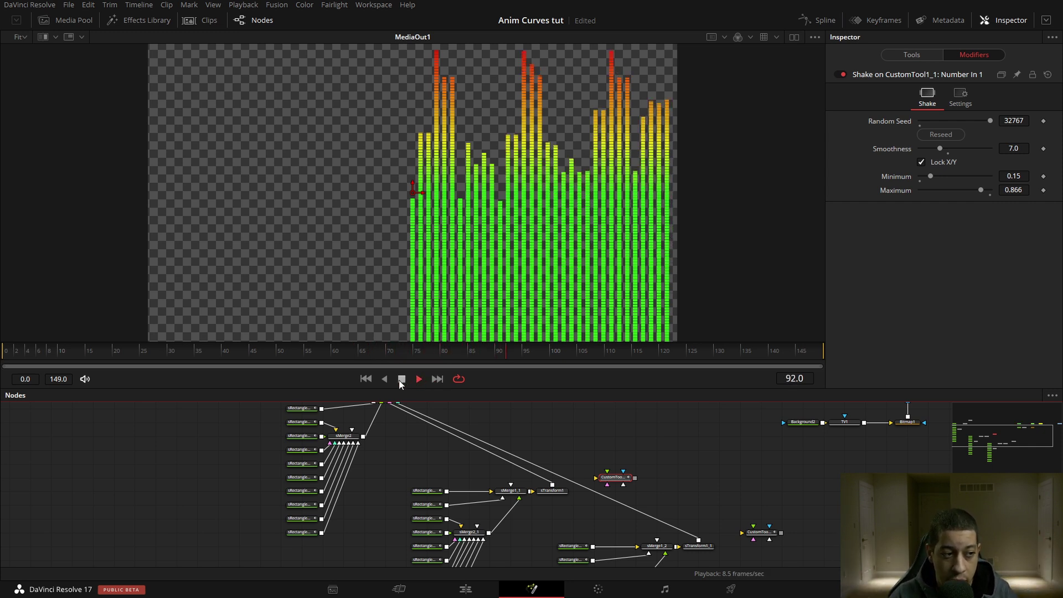
pyautogui.click(401, 379)
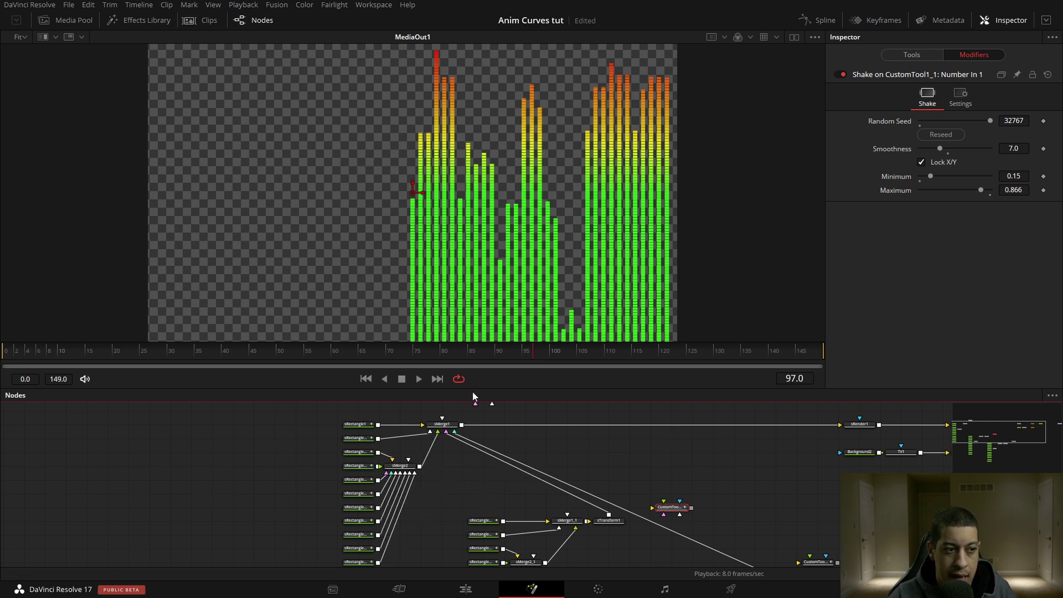
pyautogui.click(420, 378)
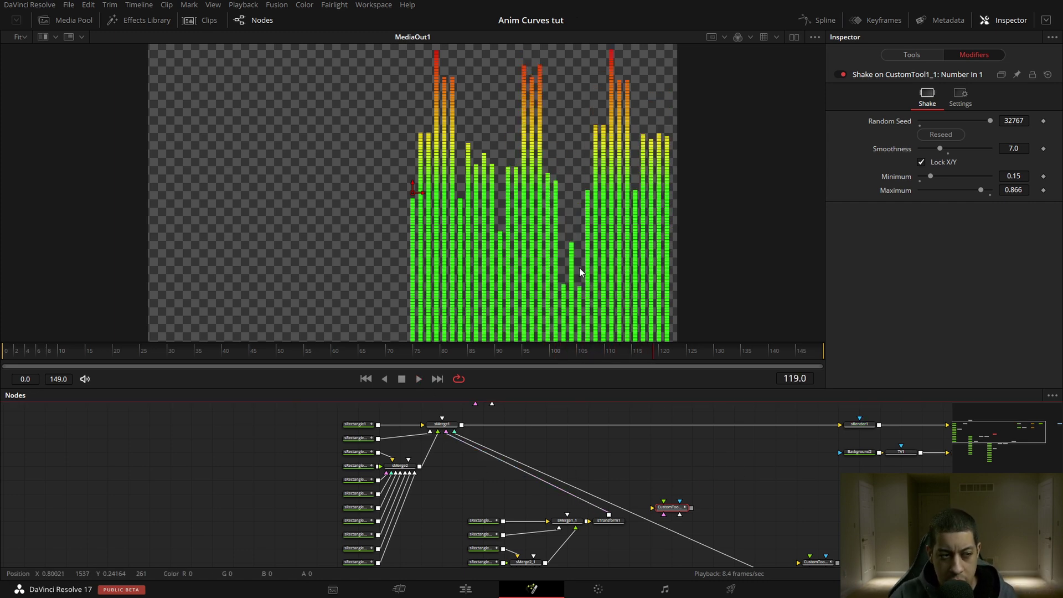
# View TV1's scan lines (Scan Lines 4, Frequency 8.0), then Bitmap1's inverted stripe mask with its settings.
pyautogui.scroll(6, 600, 233)
pyautogui.moveTo(620, 438); pyautogui.dragTo(301, 454)
pyautogui.moveTo(620, 500)
pyautogui.mouseDown()
pyautogui.moveTo(598, 506)
pyautogui.moveTo(570, 487)
pyautogui.moveTo(527, 181)
pyautogui.mouseUp()
pyautogui.moveTo(555, 485); pyautogui.dragTo(615, 312)
pyautogui.click(561, 489)
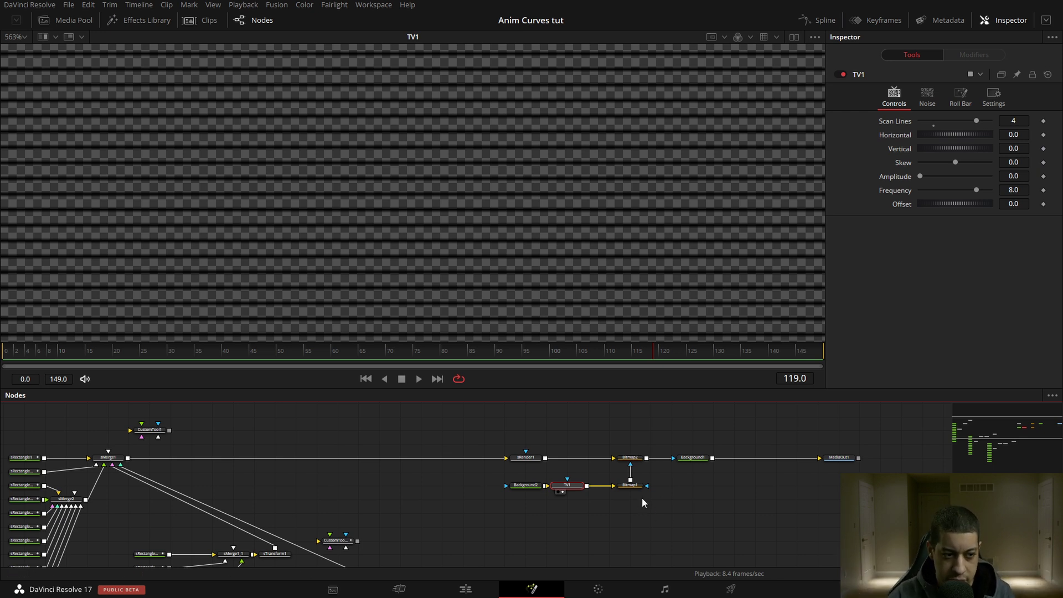
pyautogui.moveTo(629, 485); pyautogui.dragTo(468, 190)
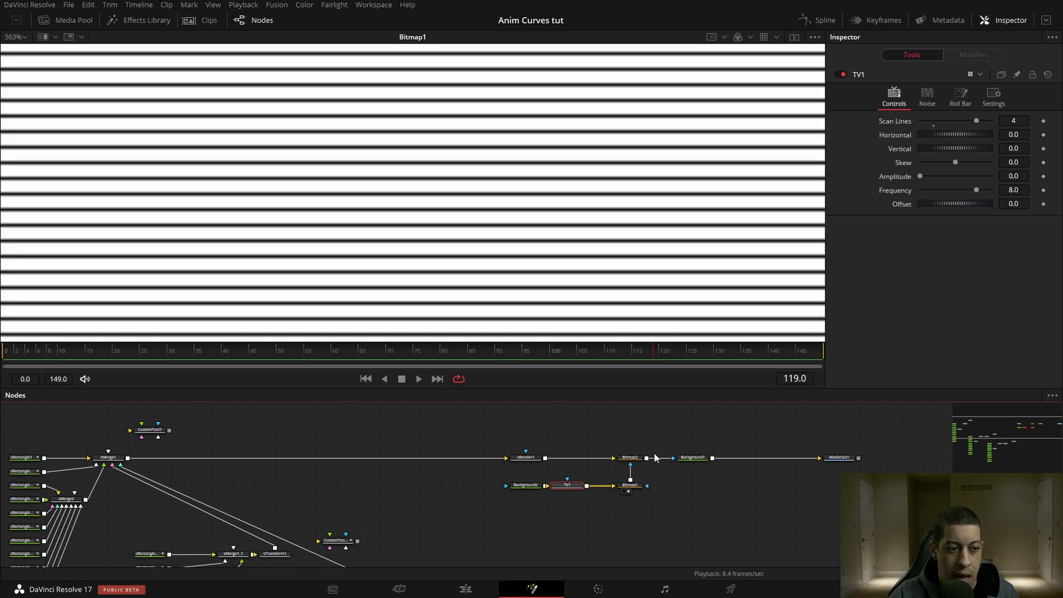
pyautogui.click(629, 486)
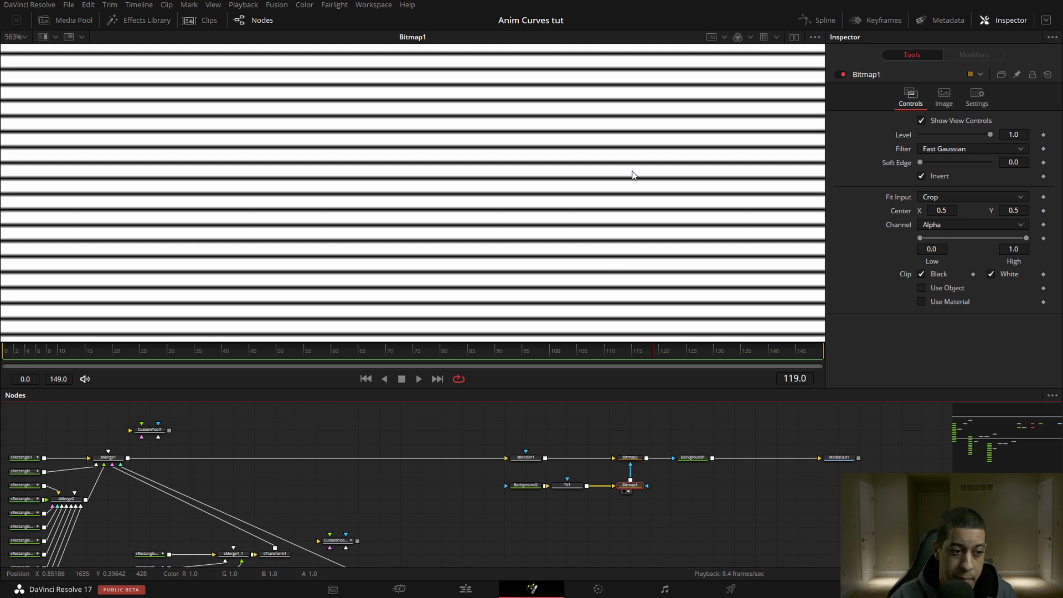
# Play sRender1's plain white bars and stop at frame 131.
pyautogui.press('1')
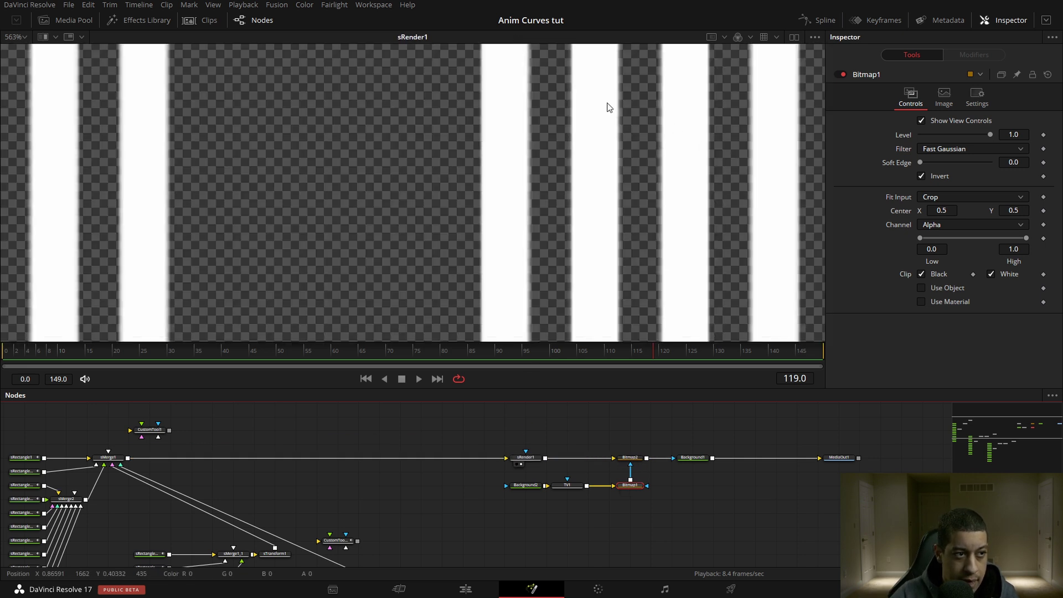
pyautogui.press('space')
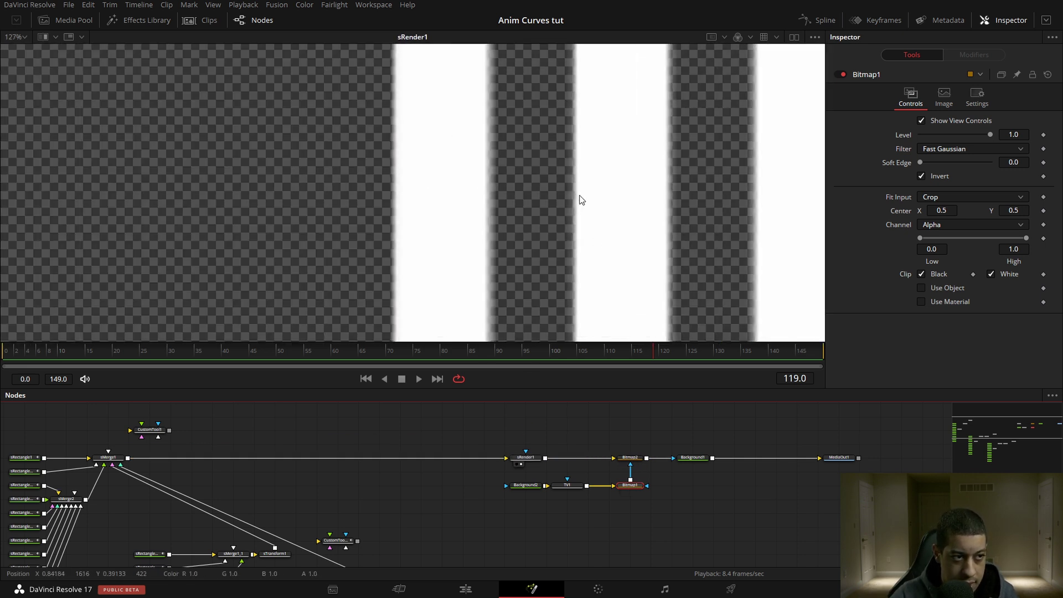
pyautogui.hotkey('ctrl', 'f')
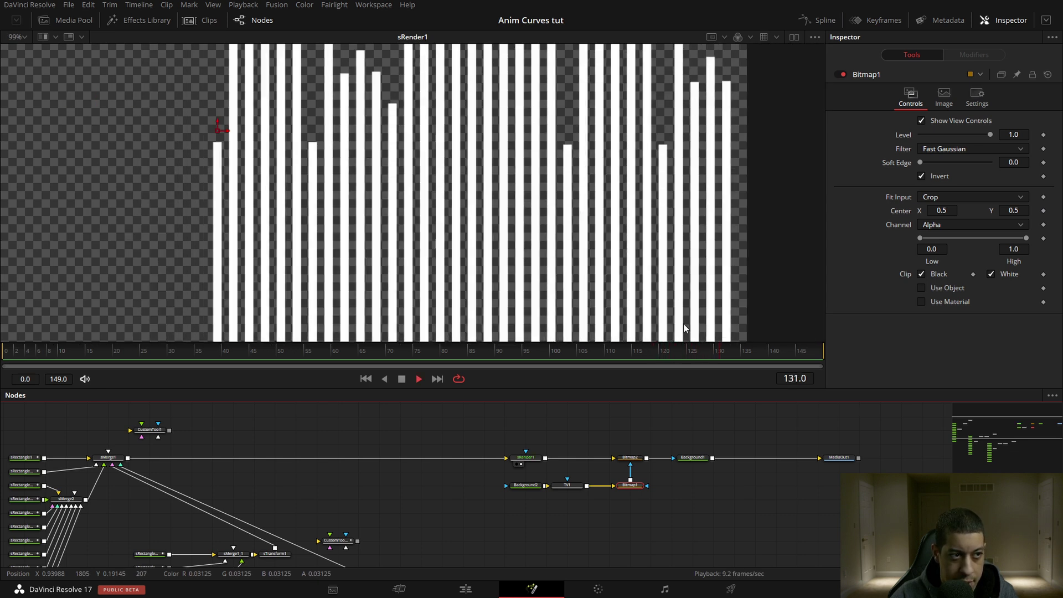
pyautogui.press('space')
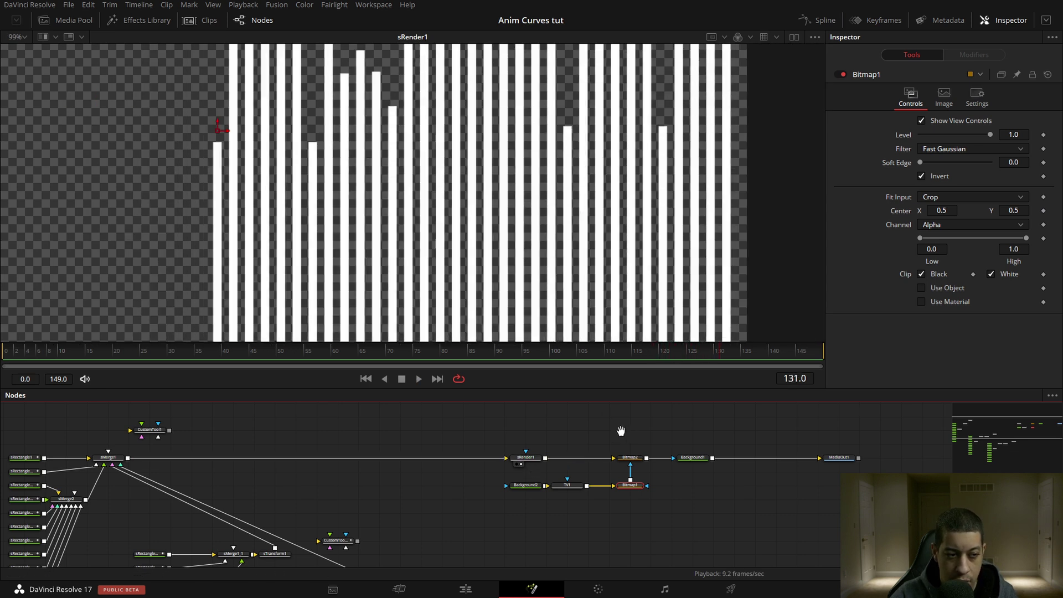
# View Bitmap2's segmented column mask, then Background1's green scan-lined bars.
pyautogui.hscroll(3, 622, 432)
pyautogui.moveTo(546, 460); pyautogui.dragTo(554, 288)
pyautogui.scroll(5, 556, 246)
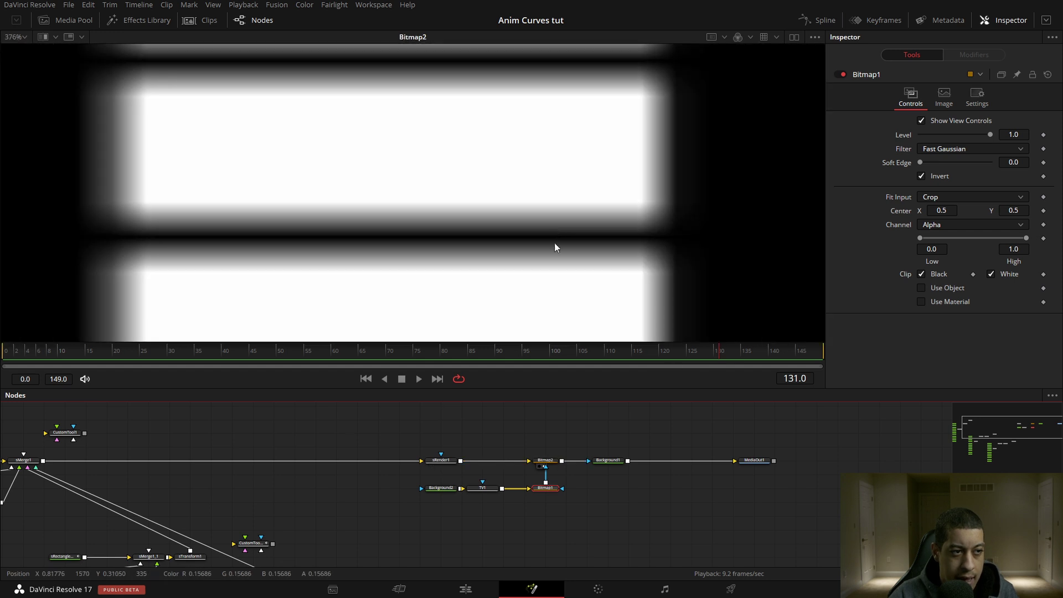
pyautogui.scroll(-2, 533, 269)
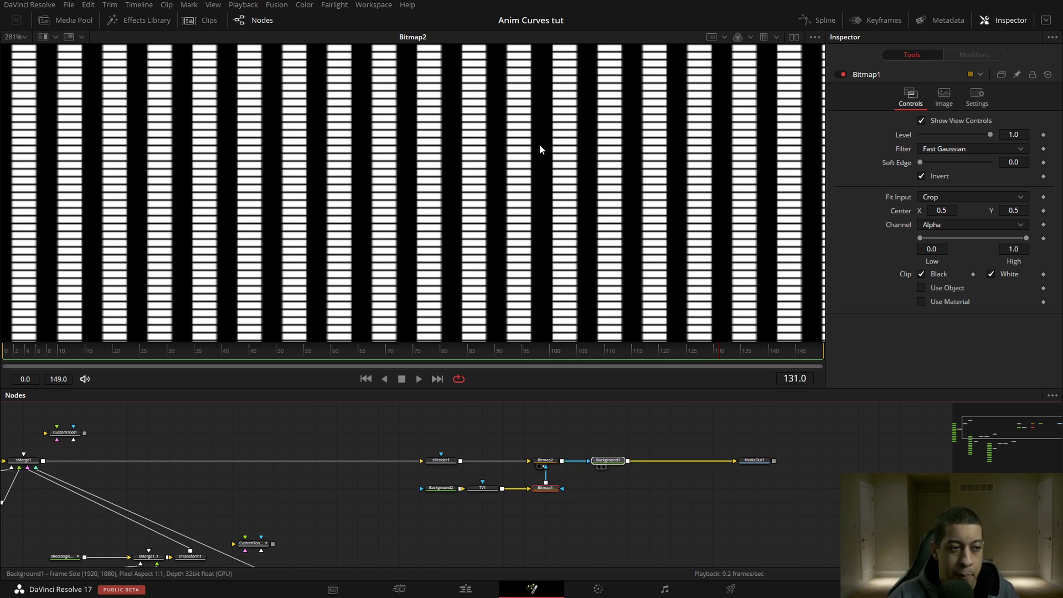
pyautogui.moveTo(539, 144); pyautogui.dragTo(539, 144)
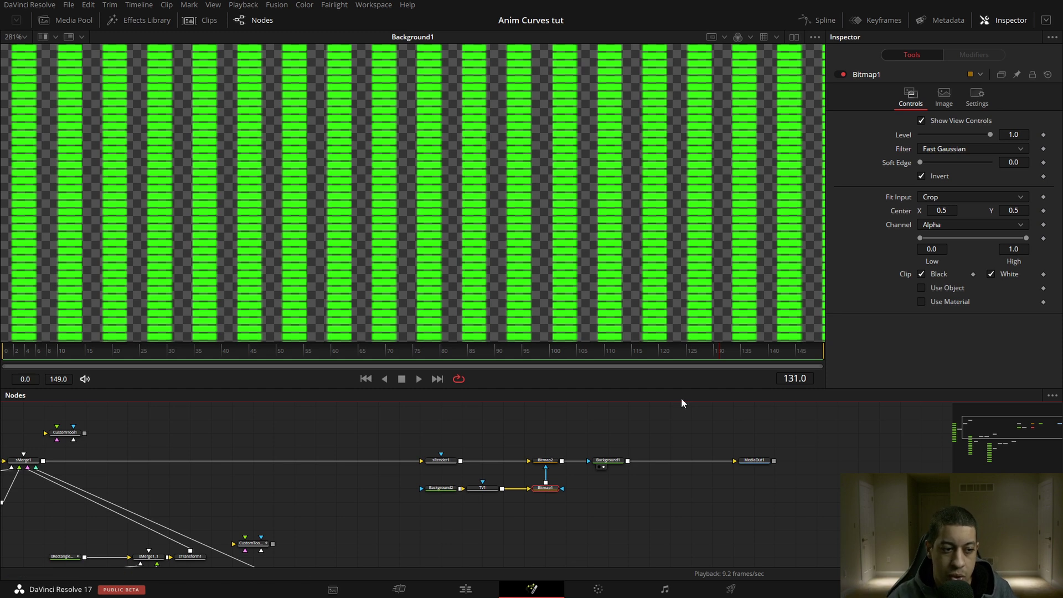
# Display Background1's linear gradient settings beside the green-to-yellow-to-red meter bars.
pyautogui.click(609, 463)
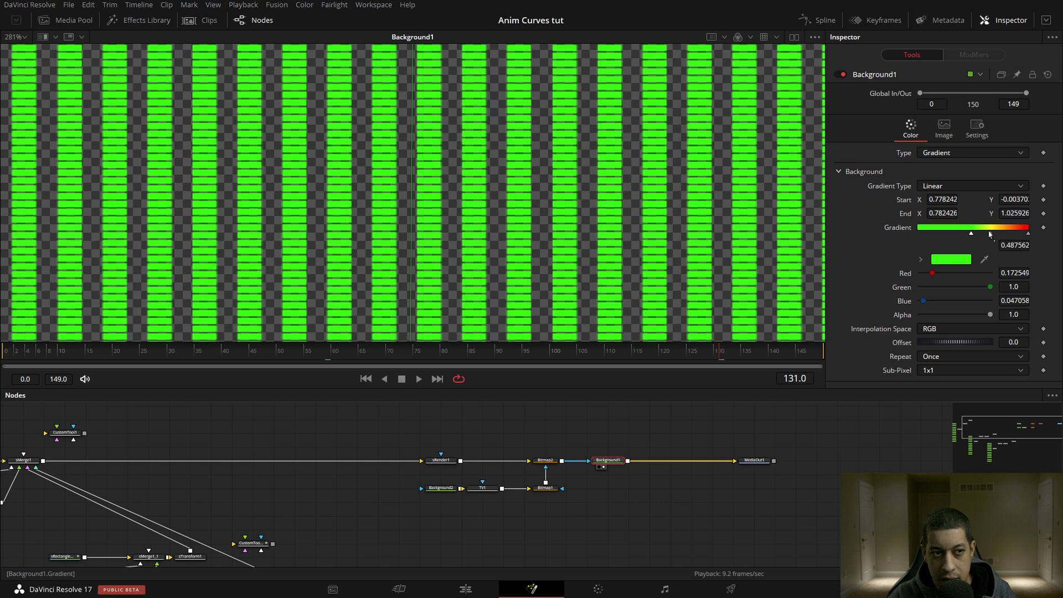
pyautogui.scroll(-8, 649, 189)
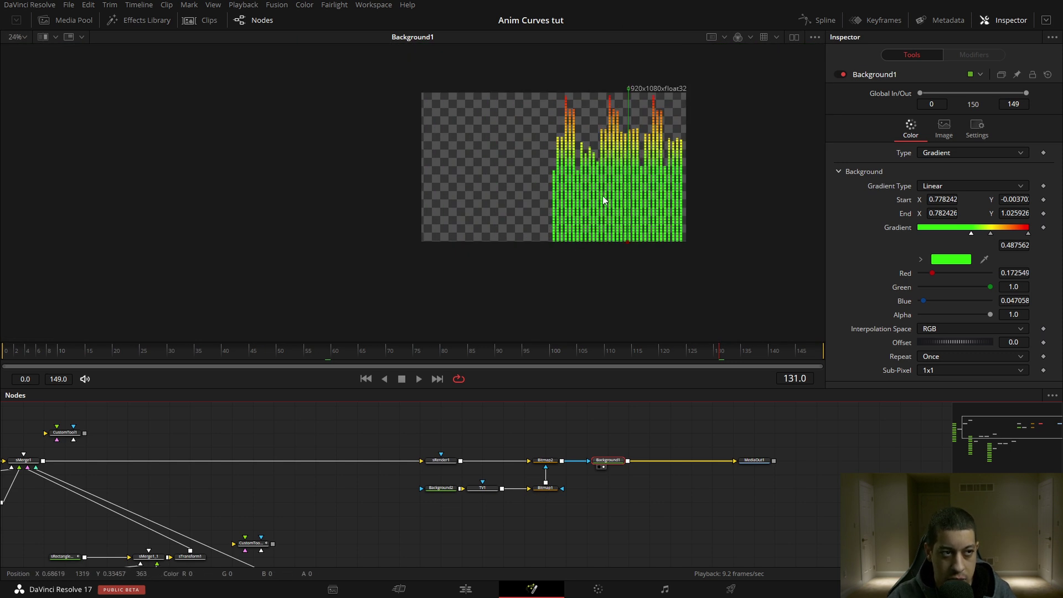
pyautogui.scroll(5, 592, 224)
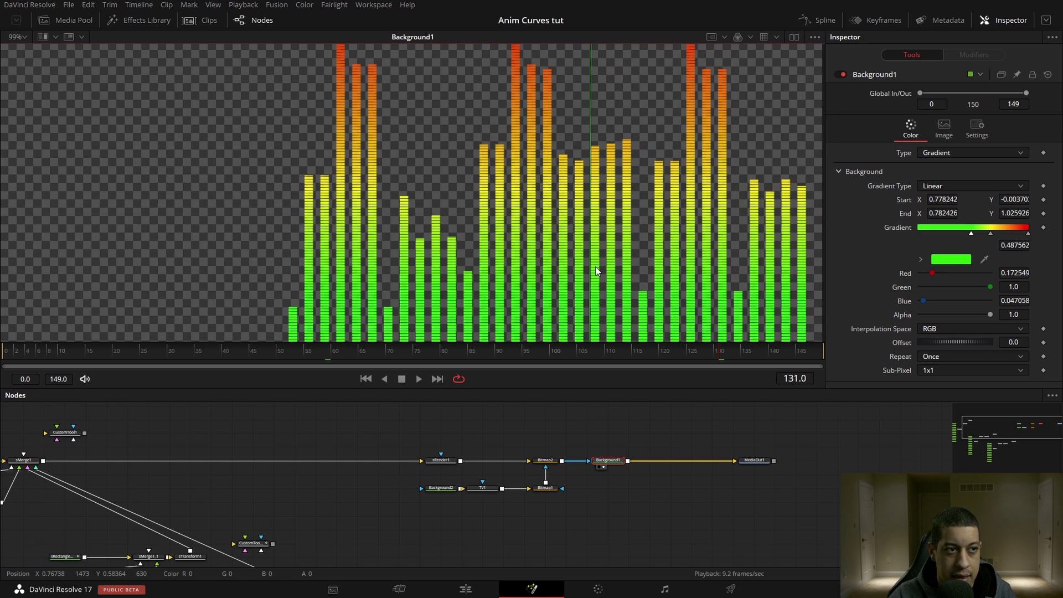